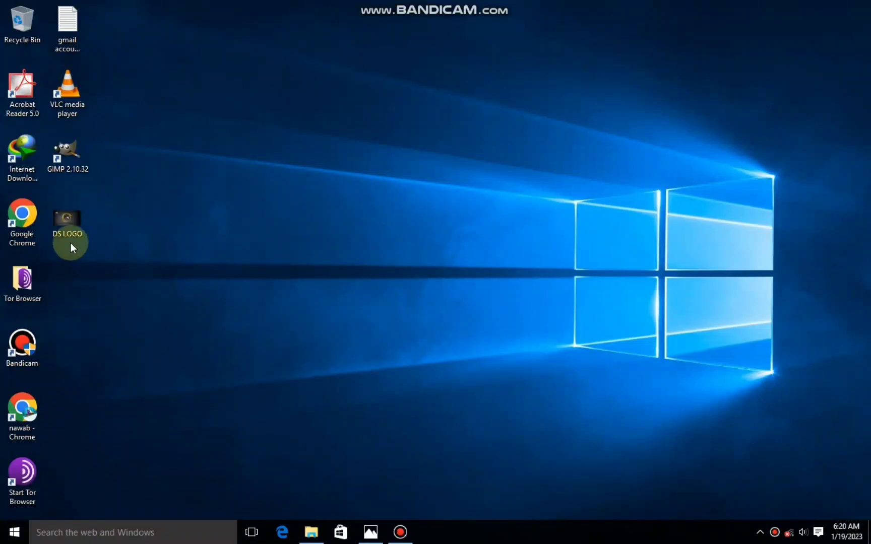
Launch GIMP and create a new blank white 1920×1080 image.
double_click(74, 168)
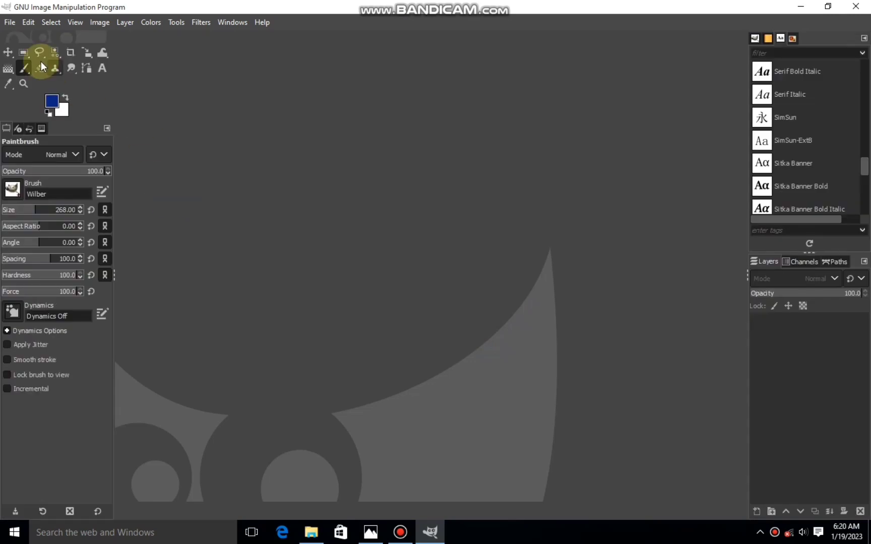
click(9, 23)
click(20, 40)
click(313, 343)
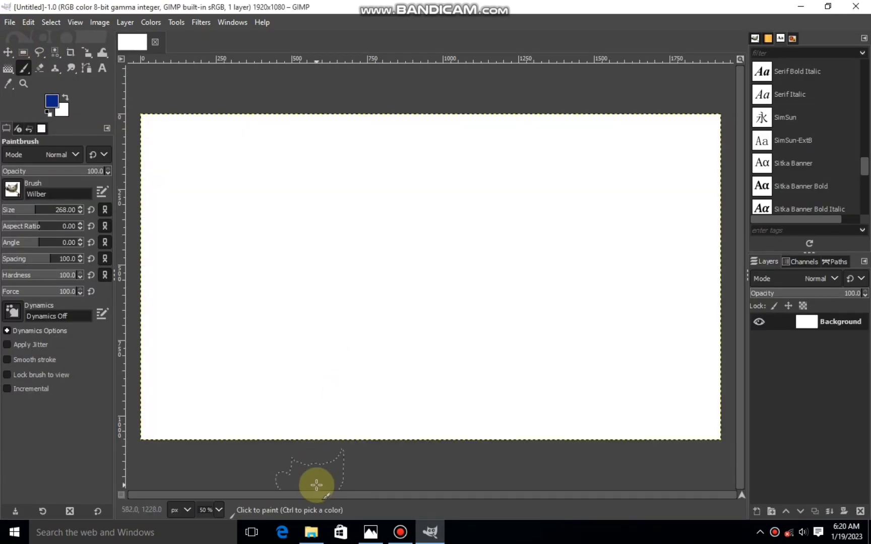
Repeat File > New for a fresh blank canvas.
click(8, 52)
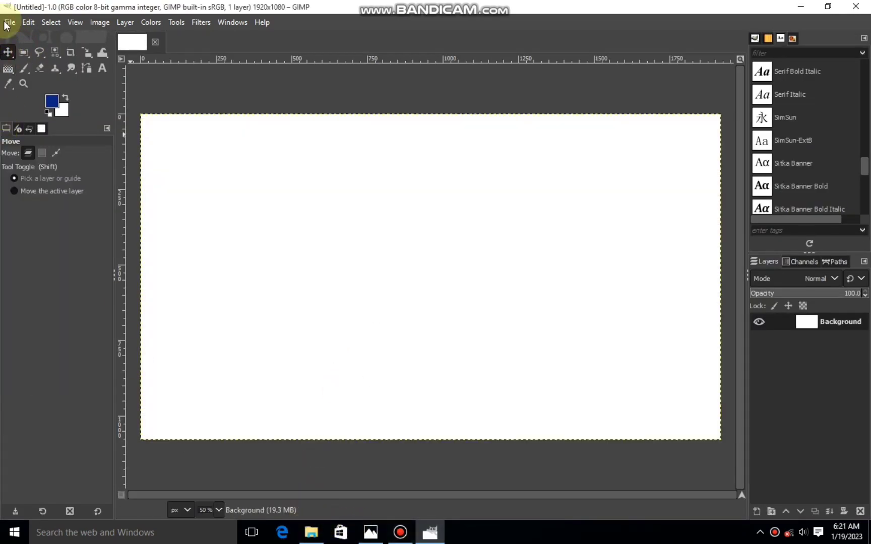
click(10, 22)
click(41, 38)
click(313, 339)
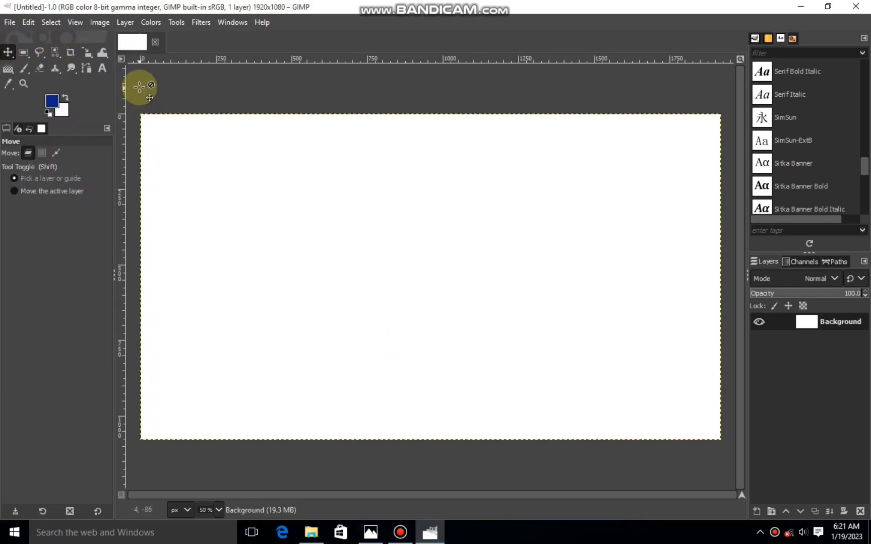
click(101, 68)
Type a Serif Bold letter M, enlarge it to 612 px, and fit its text box.
drag(275, 194, 523, 373)
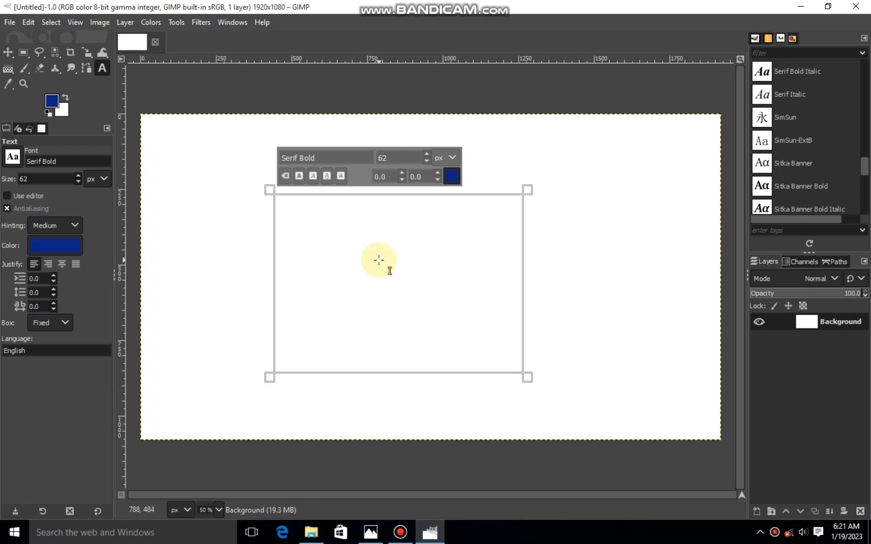
text(M)
click(426, 155)
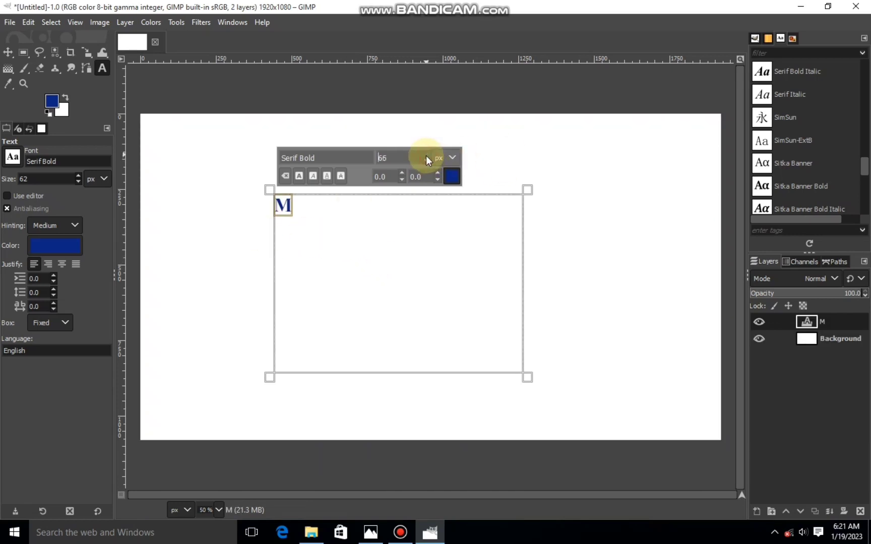
drag(425, 155, 426, 154)
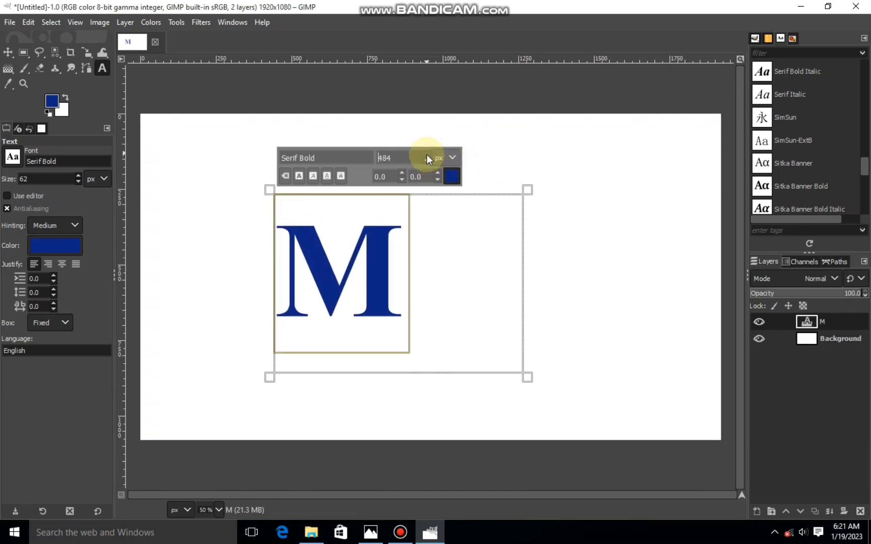
drag(426, 154, 427, 156)
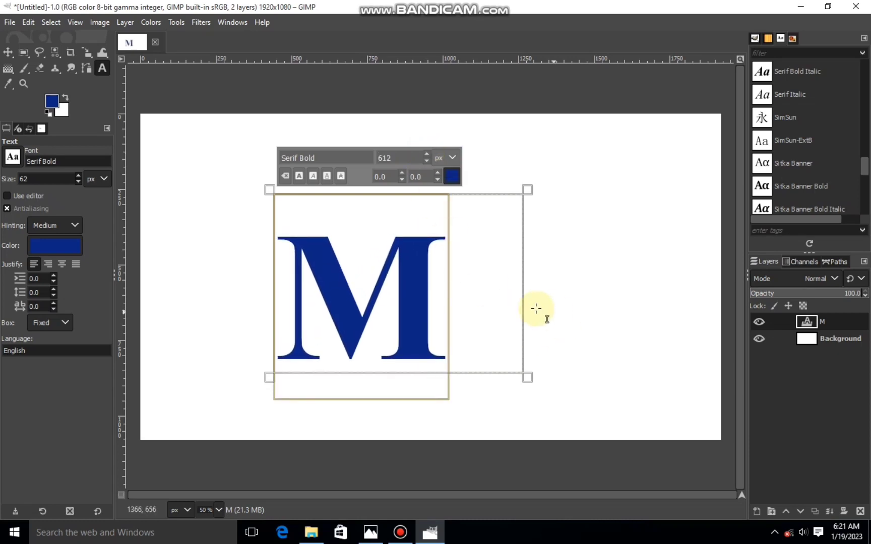
mouse_move(527, 307)
mouse_down()
mouse_move(460, 350)
mouse_move(264, 395)
mouse_move(402, 274)
mouse_move(398, 147)
mouse_up()
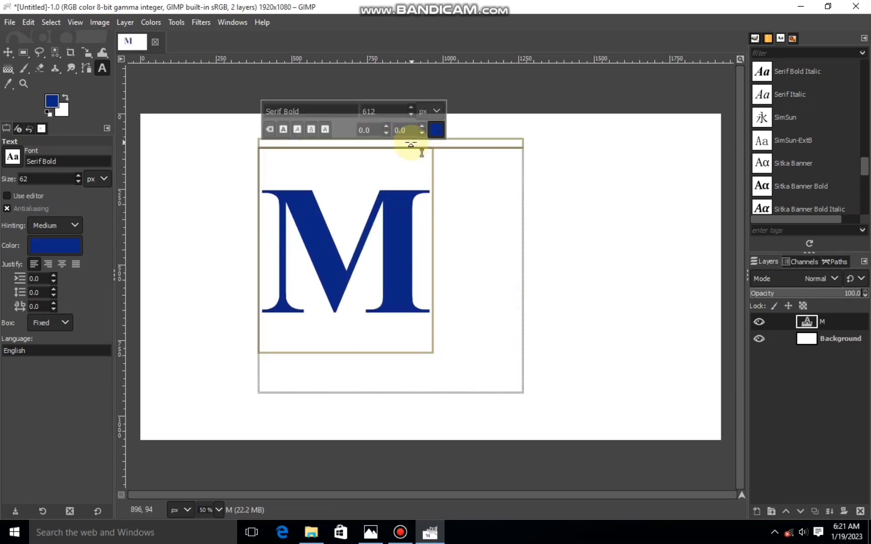
drag(525, 233, 438, 242)
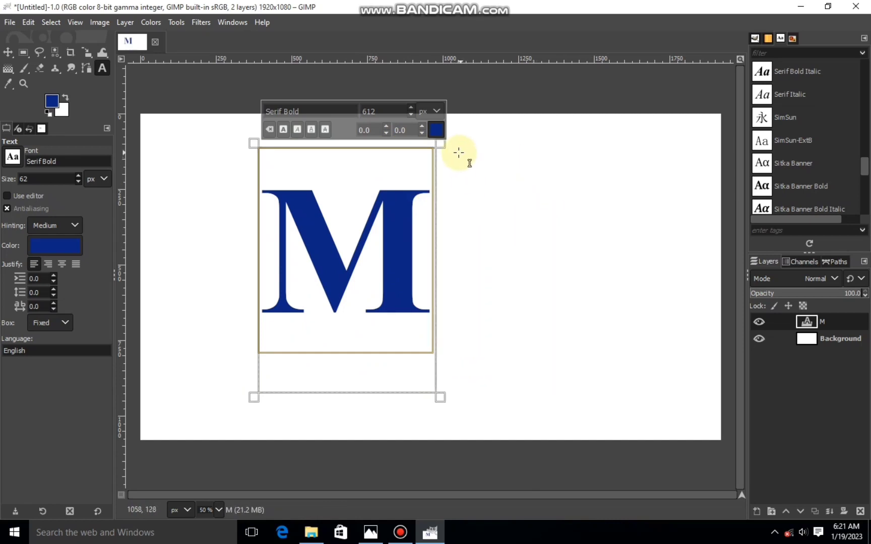
Add a letter A in a second text box right of the M, enlarged to about 624 px.
drag(456, 152, 623, 380)
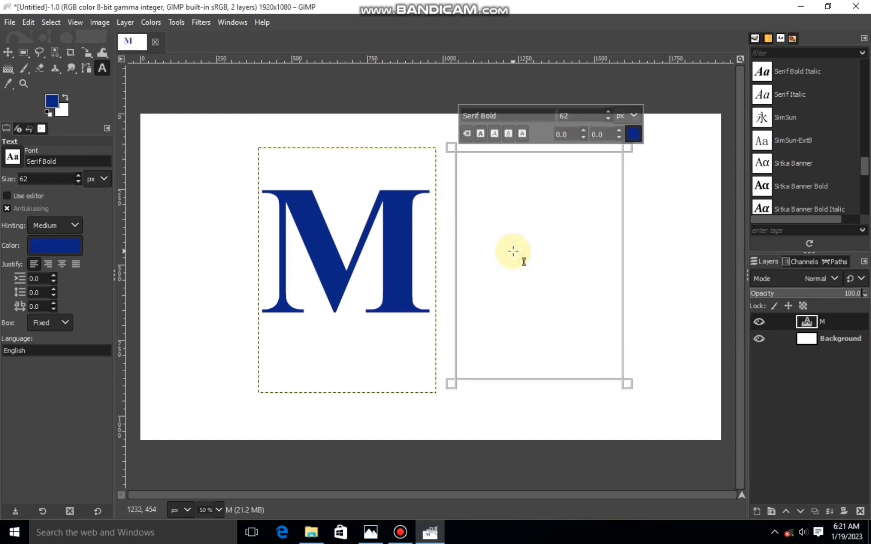
text(A)
click(610, 111)
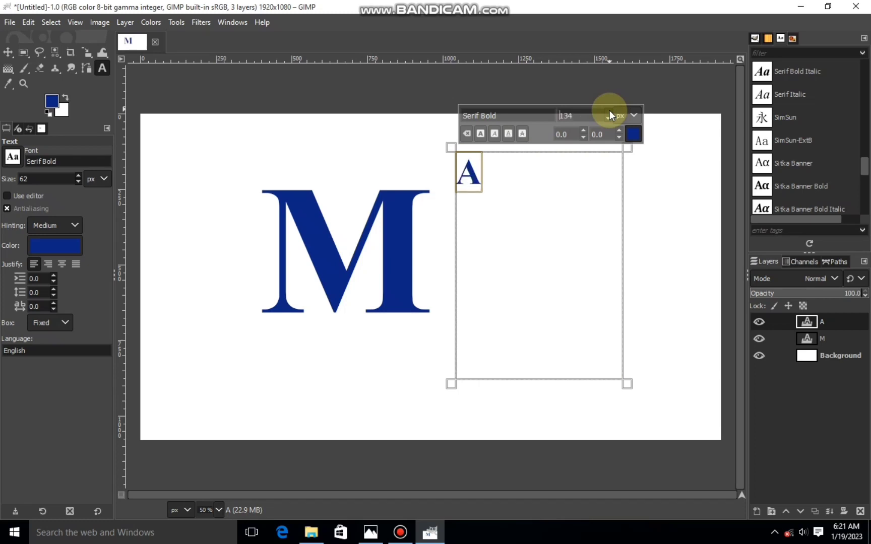
drag(610, 110, 607, 120)
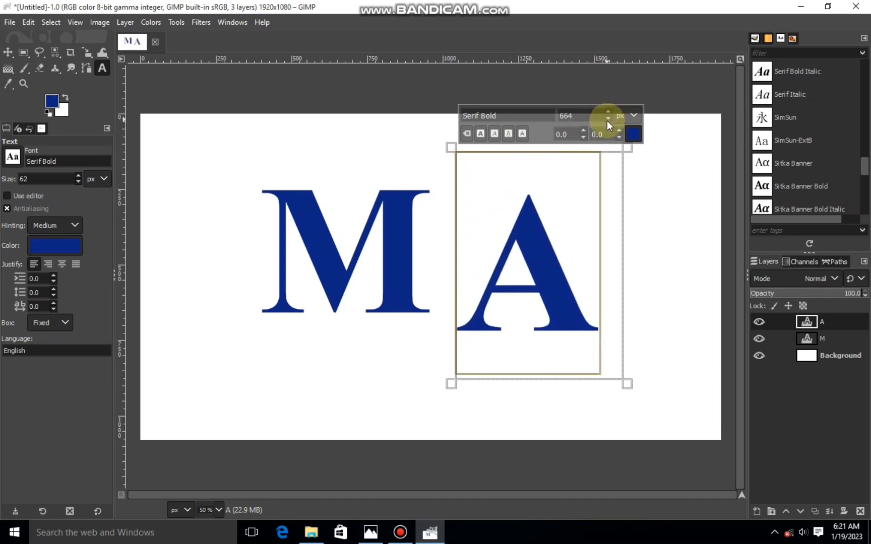
scroll(608, 118, down, 4)
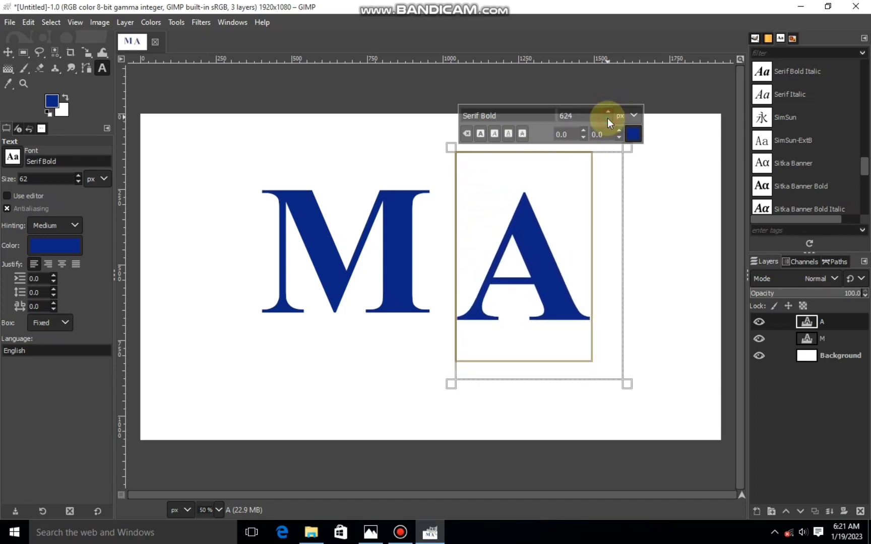
key(shift+s)
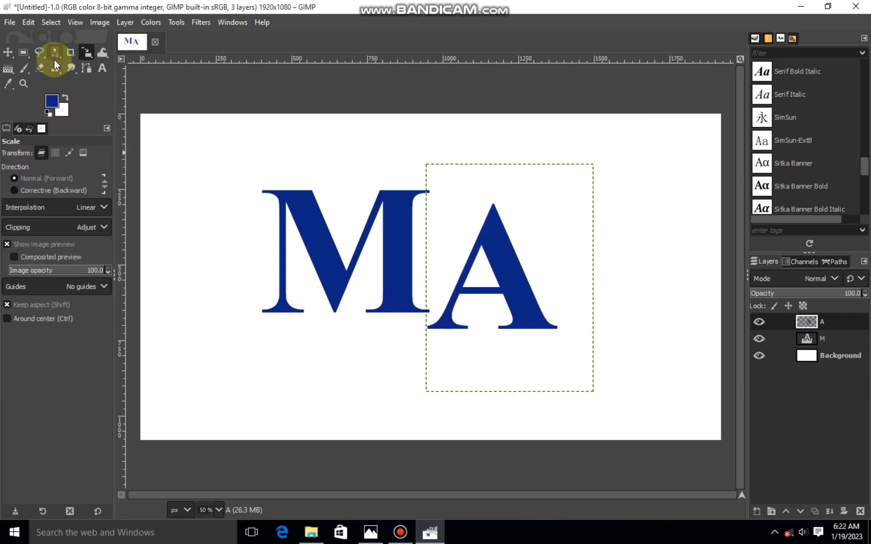
Outline the A's crossbar with a Free Select polygon.
click(86, 69)
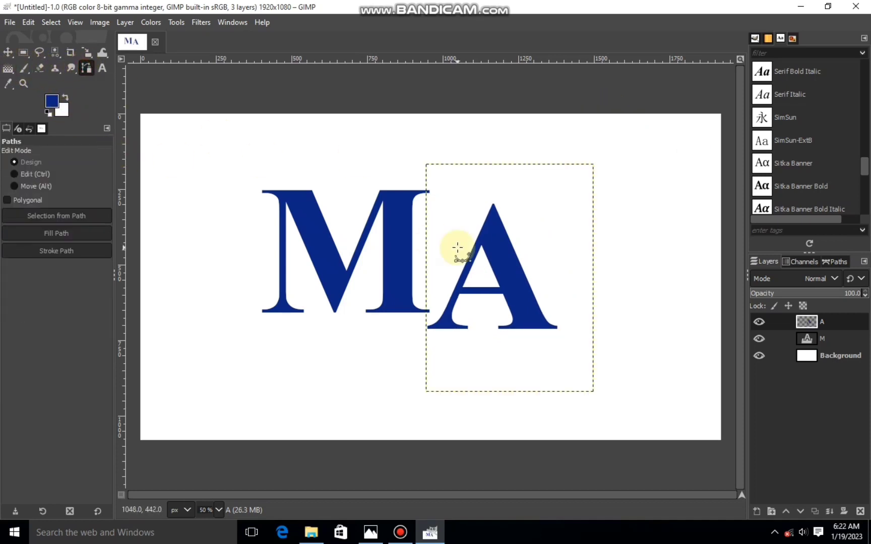
scroll(458, 252, up, 3)
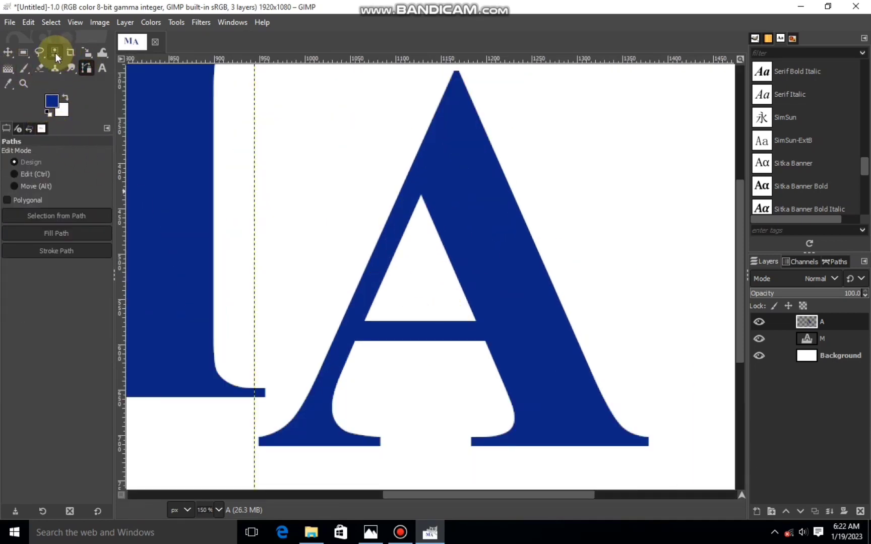
click(39, 52)
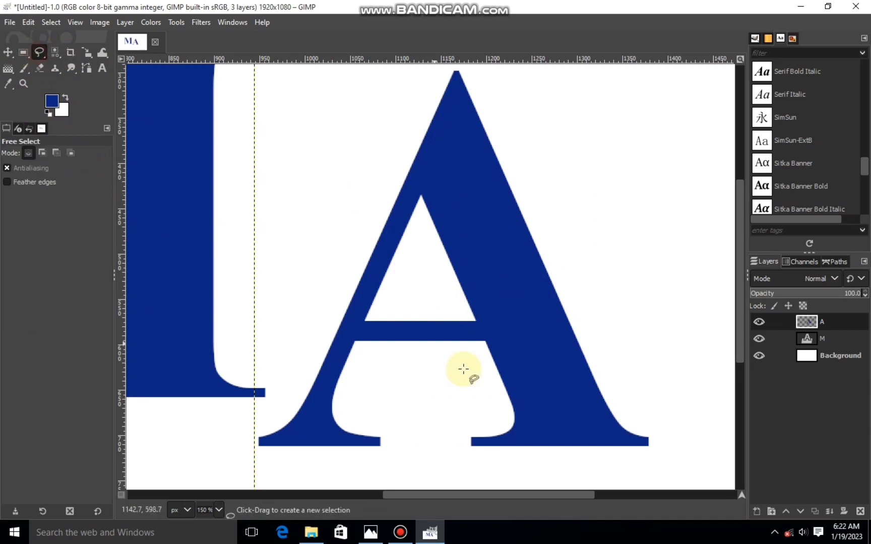
click(378, 293)
click(351, 350)
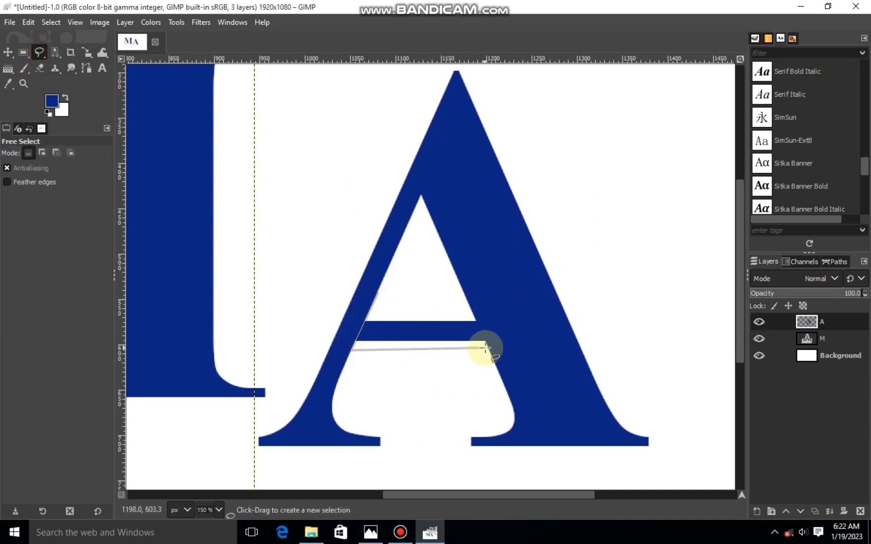
click(486, 348)
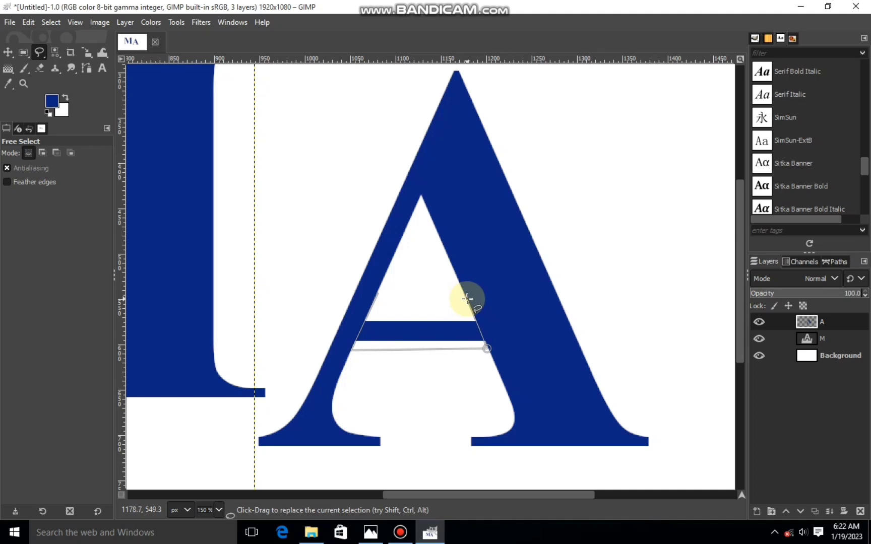
click(467, 299)
click(378, 294)
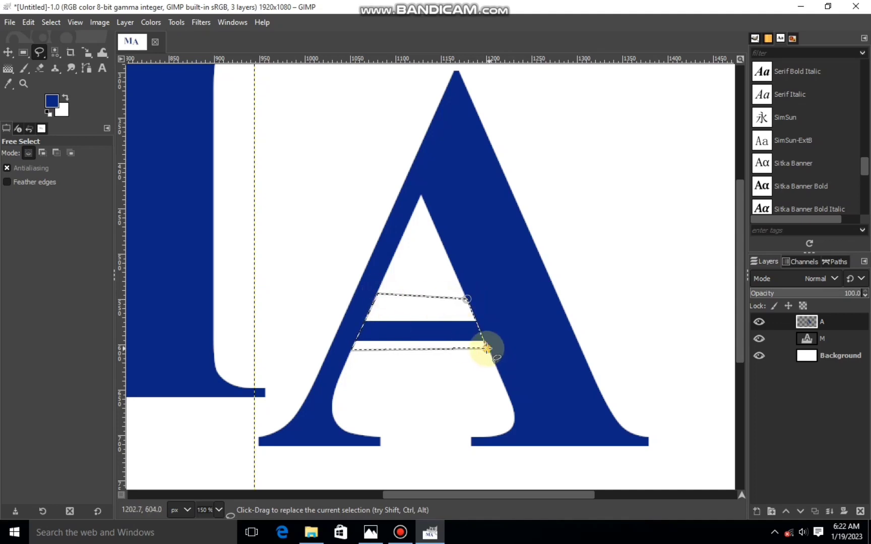
Cut the crossbar out of the A, clear the selection, and zoom back out.
right_click(418, 350)
mouse_move(443, 372)
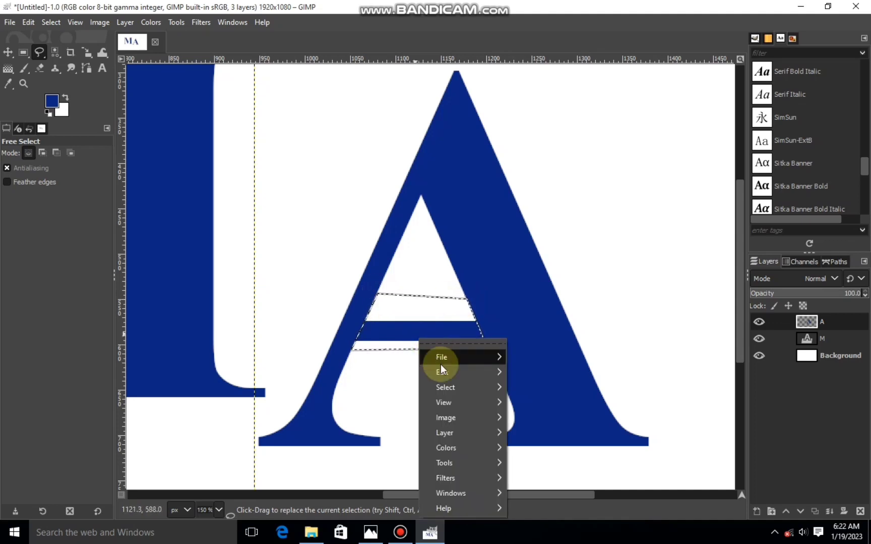
click(554, 198)
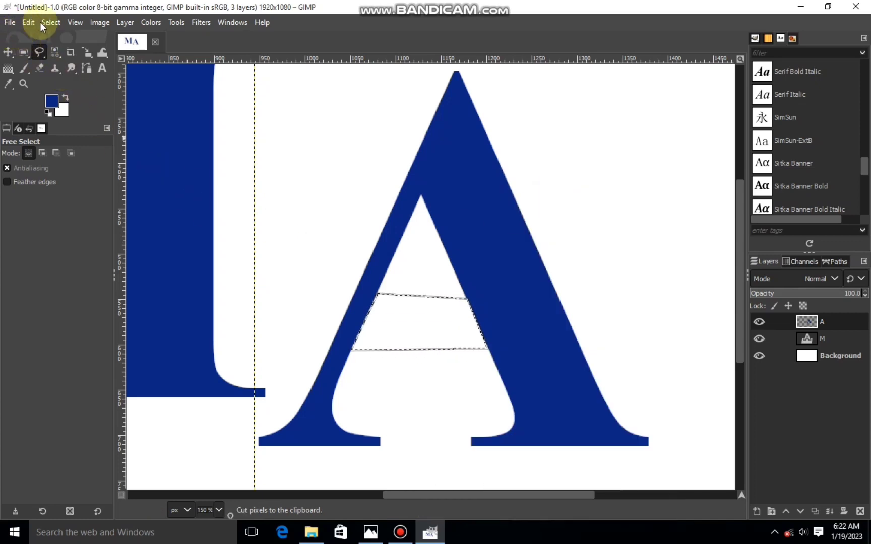
click(41, 23)
click(74, 54)
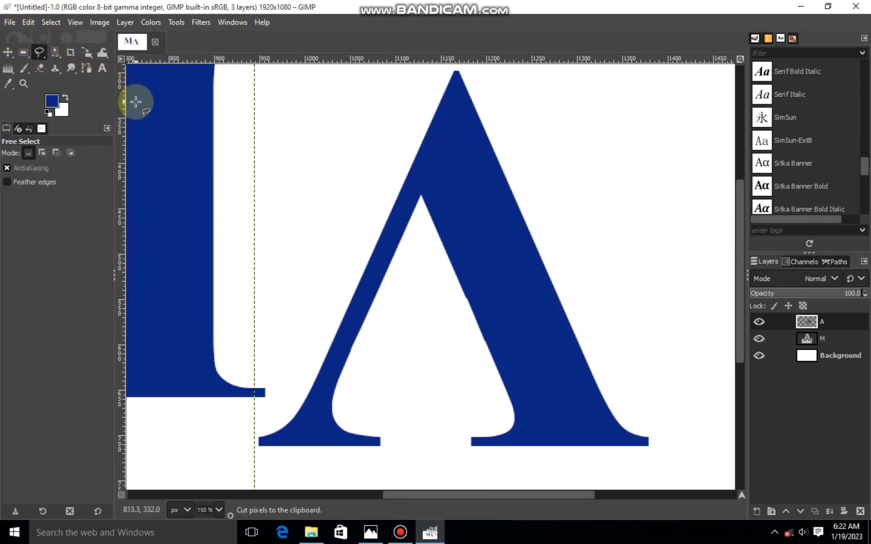
scroll(136, 102, down, 1)
scroll(136, 101, down, 2)
Scale the A layer to 554×754 px and move it left to overlap the M.
click(86, 52)
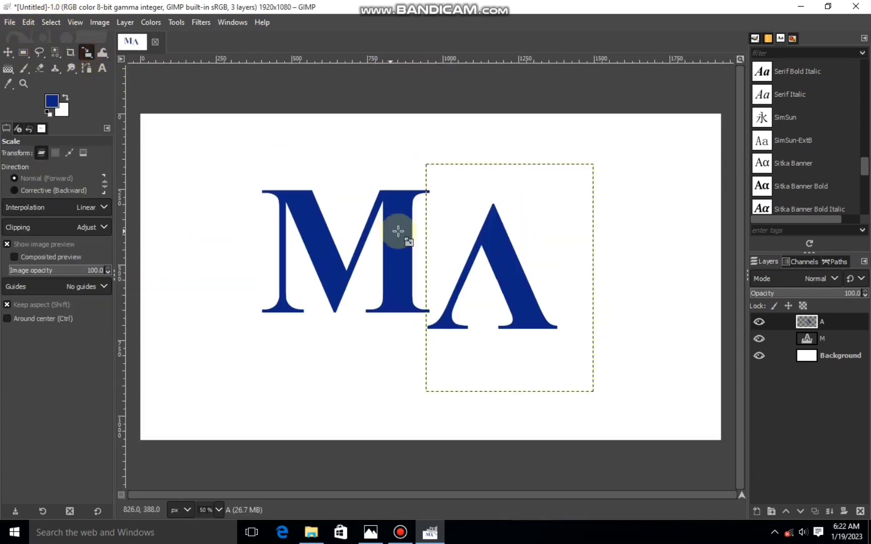
click(509, 283)
mouse_move(509, 282)
mouse_down()
mouse_move(368, 277)
mouse_move(380, 295)
mouse_up()
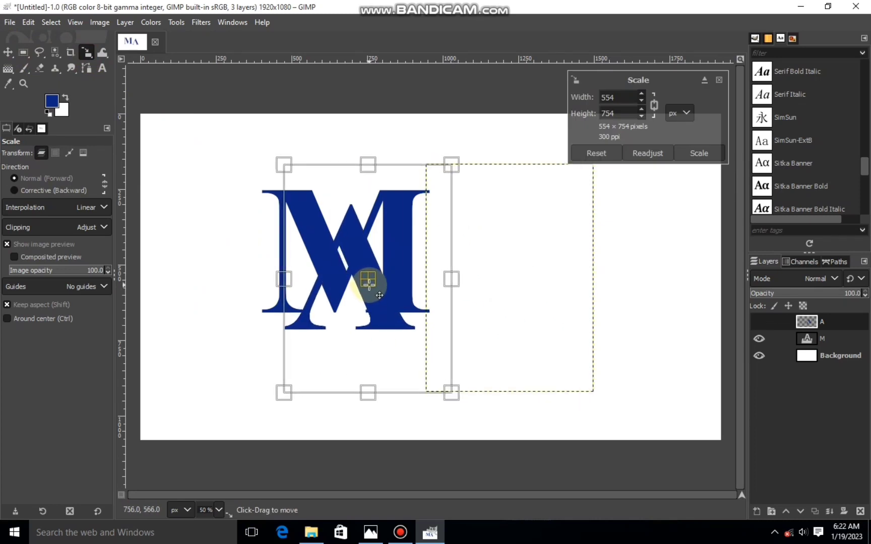
click(677, 154)
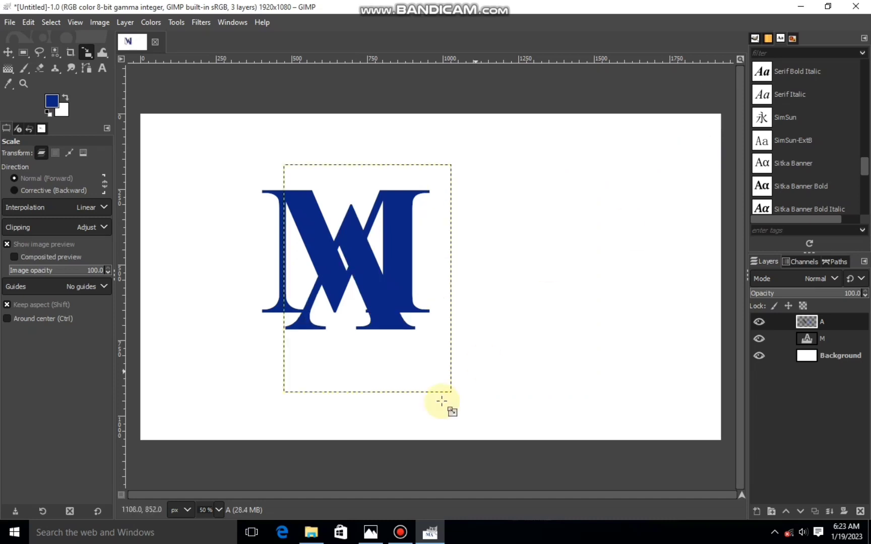
mouse_move(347, 309)
mouse_down()
mouse_move(341, 259)
mouse_move(342, 279)
mouse_up()
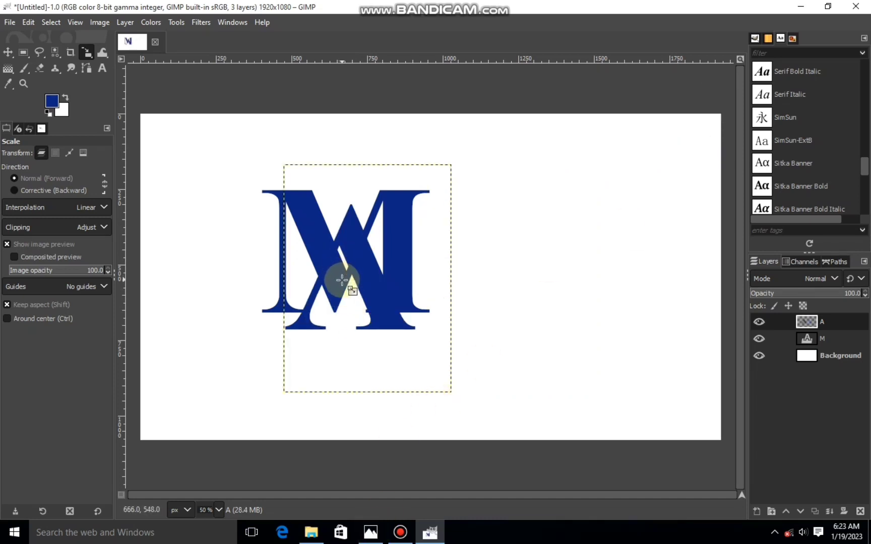
scroll(345, 281, up, 1)
scroll(343, 280, up, 2)
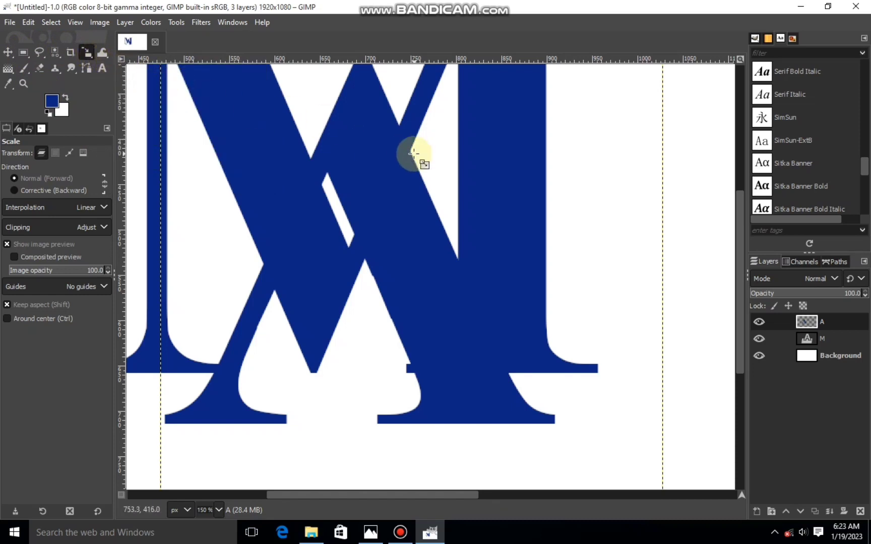
key(shift+e)
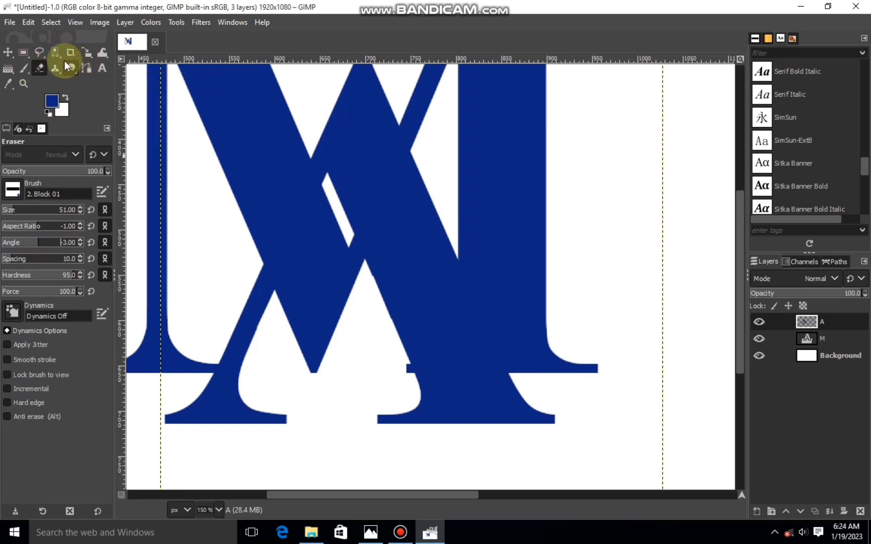
Select a thin diagonal strip on the A where it crosses the M.
click(40, 52)
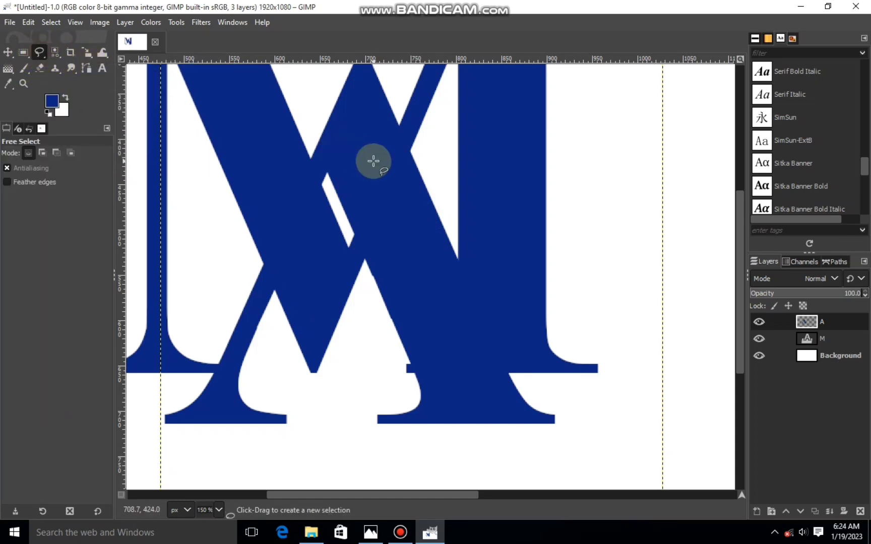
ctrl+scroll(406, 166, up, 1)
click(412, 145)
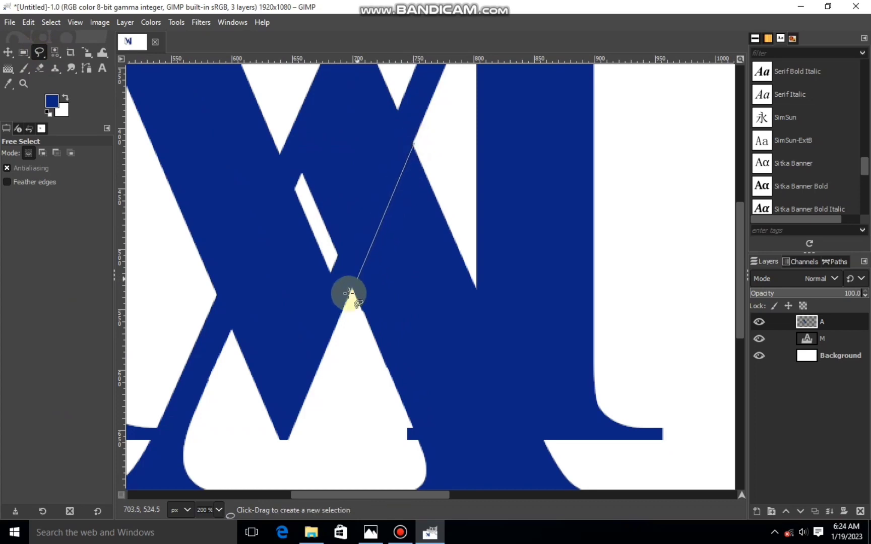
click(355, 319)
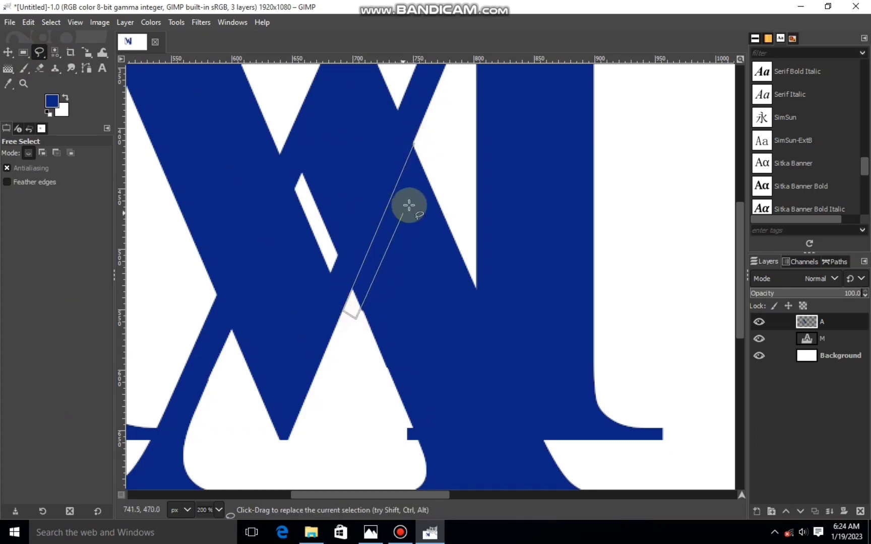
click(414, 143)
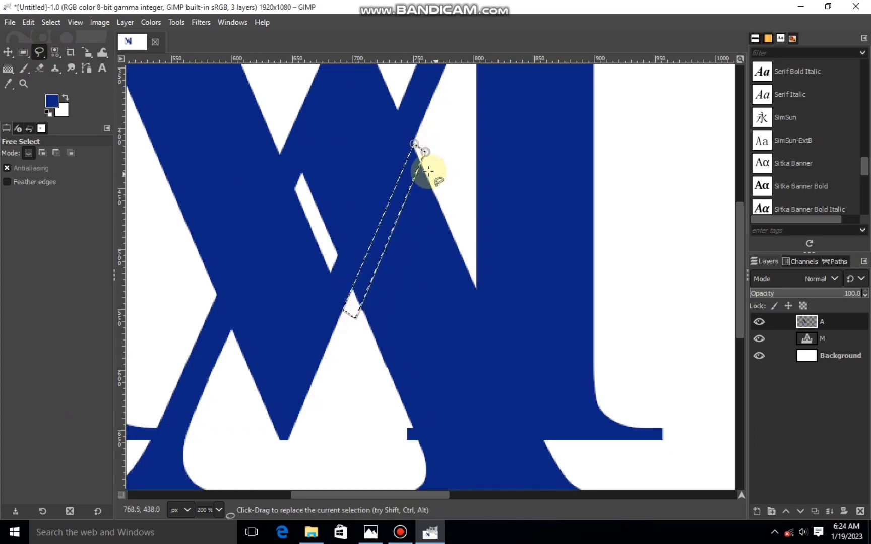
key(Return)
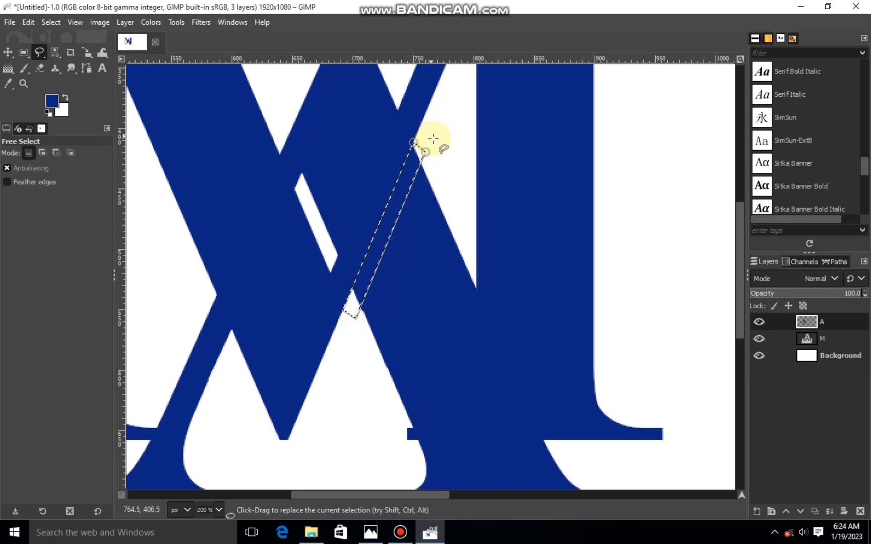
Cut the strip from the A, clear the selection, and make the M layer active.
right_click(395, 180)
mouse_move(435, 215)
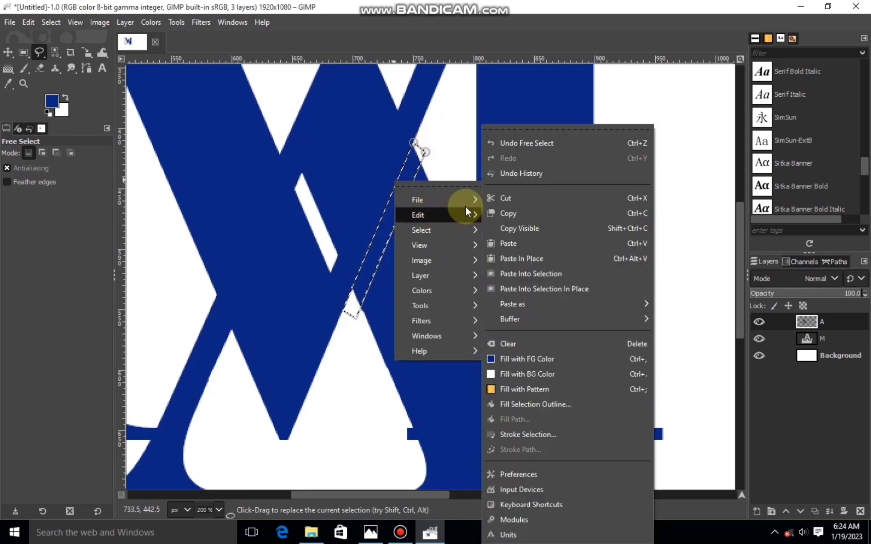
click(502, 193)
click(51, 22)
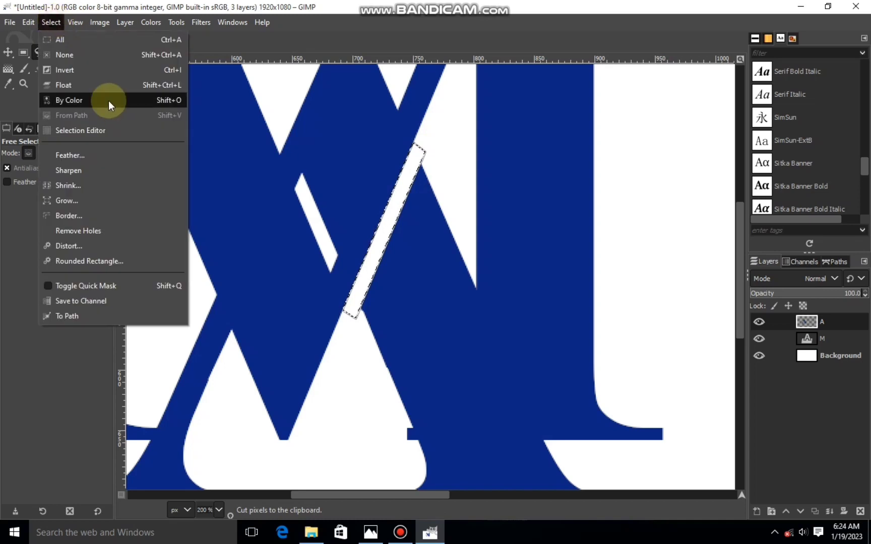
click(65, 54)
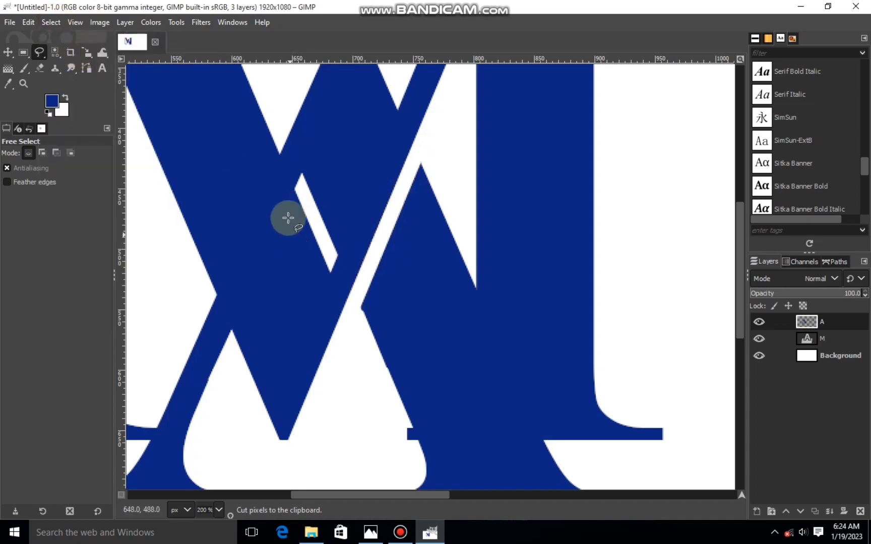
click(789, 337)
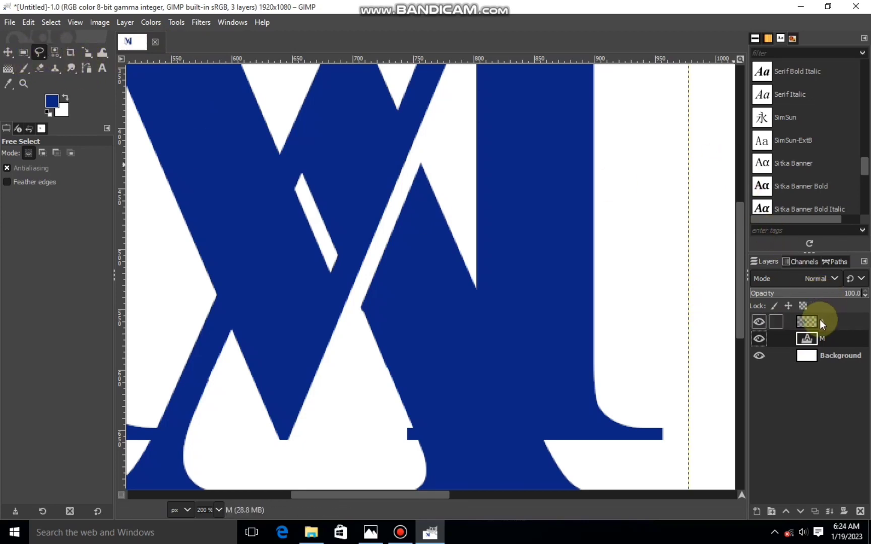
Fade the M layer to 76.8 opacity so the A shows through.
click(819, 322)
click(835, 294)
drag(840, 296, 862, 294)
click(826, 339)
click(836, 294)
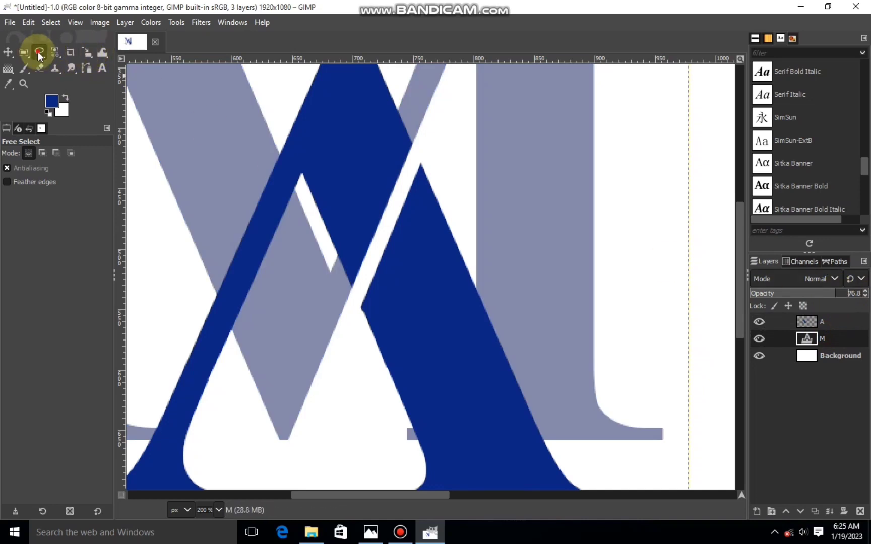
Outline a thin strip in the M along the A's left arm.
click(298, 190)
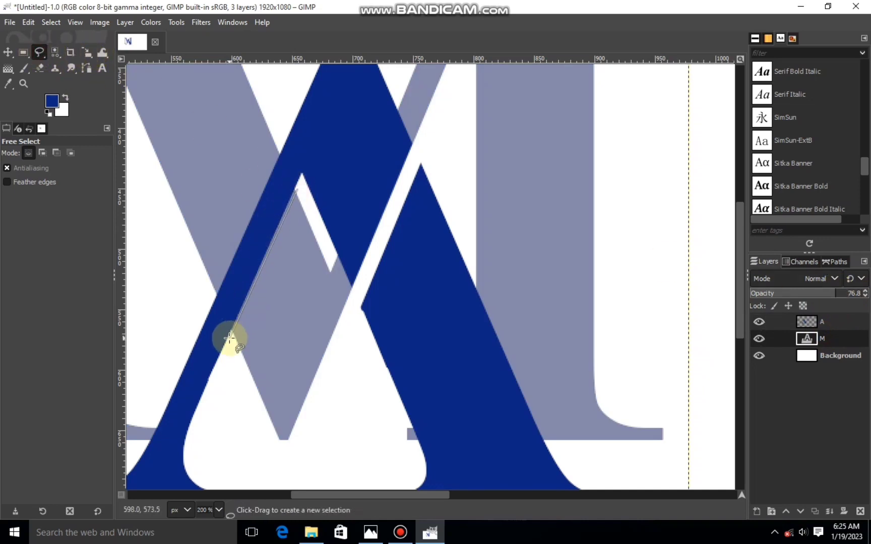
click(223, 323)
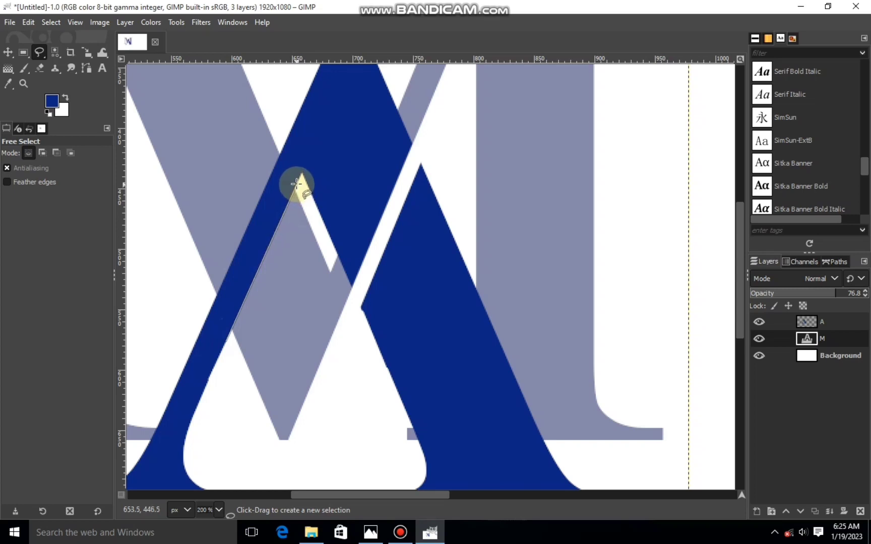
click(241, 355)
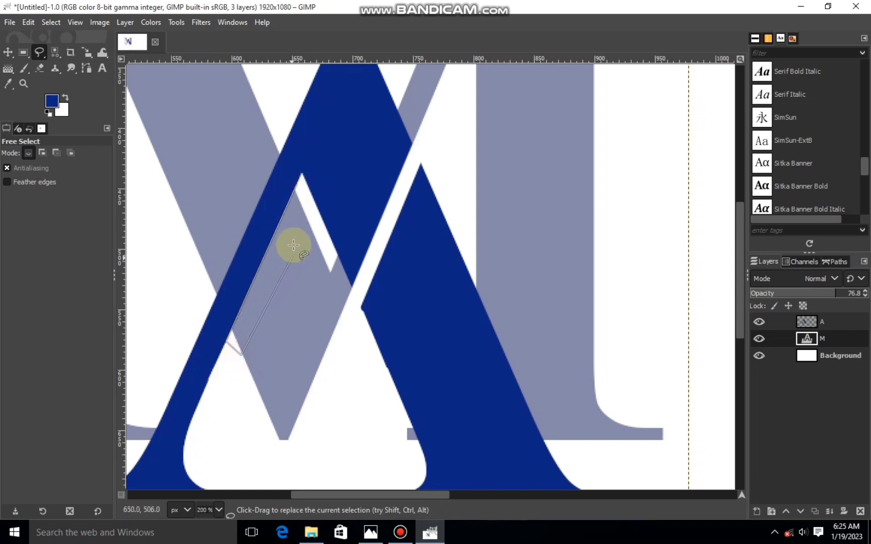
click(298, 185)
key(Return)
Cut the strip from the M, clear the selection, and restore full opacity.
right_click(267, 265)
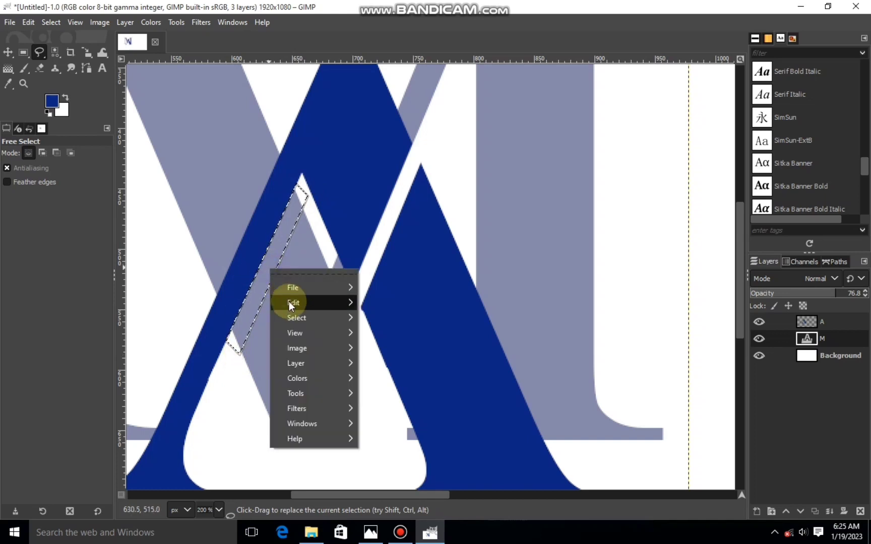
click(399, 204)
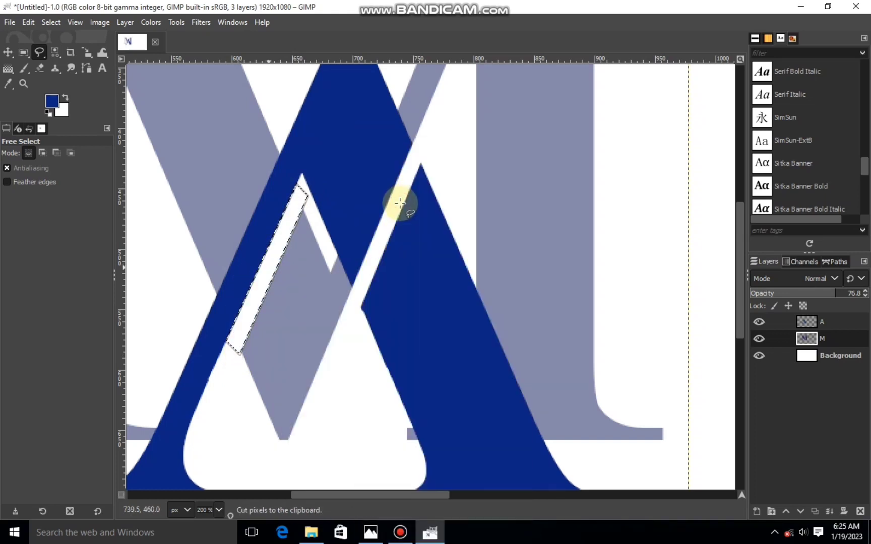
click(50, 22)
click(58, 55)
scroll(519, 314, down, 2)
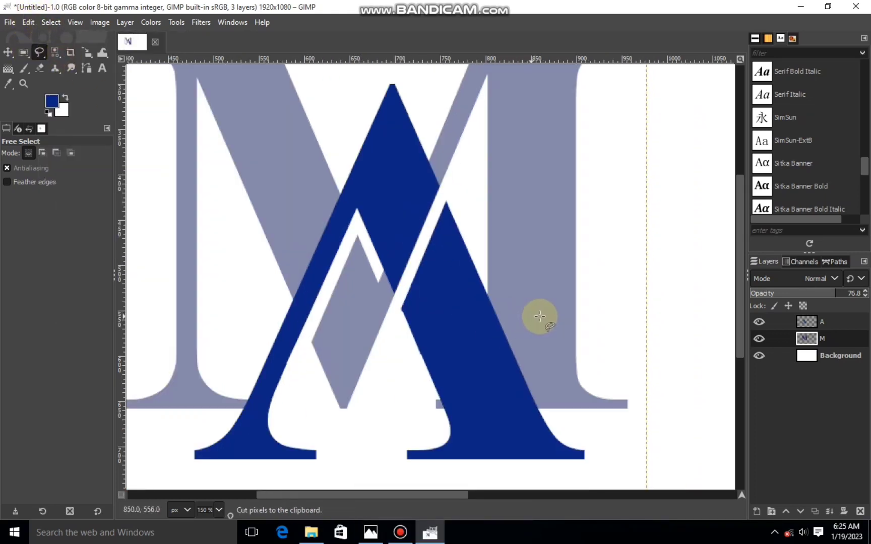
scroll(538, 315, down, 2)
drag(839, 295, 847, 302)
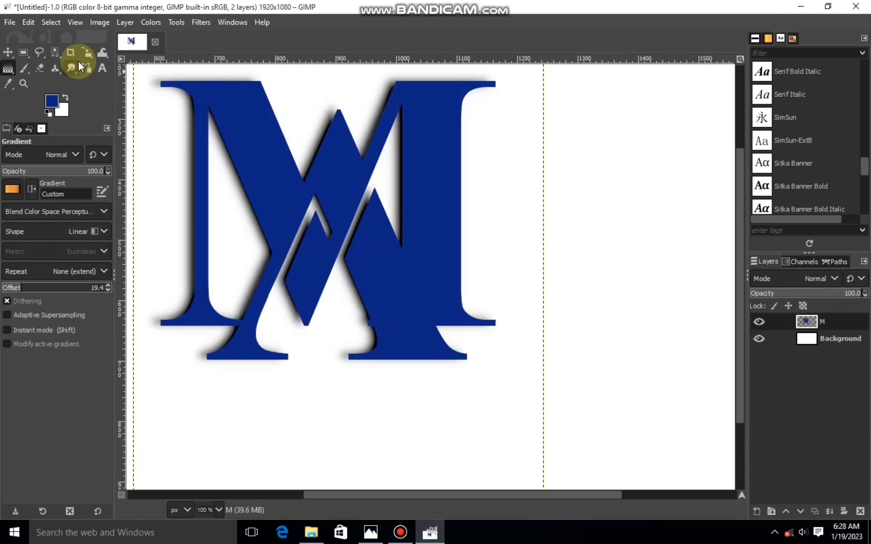
Select and cut a thin strip along the A's right arm beside the M's right stem.
click(39, 52)
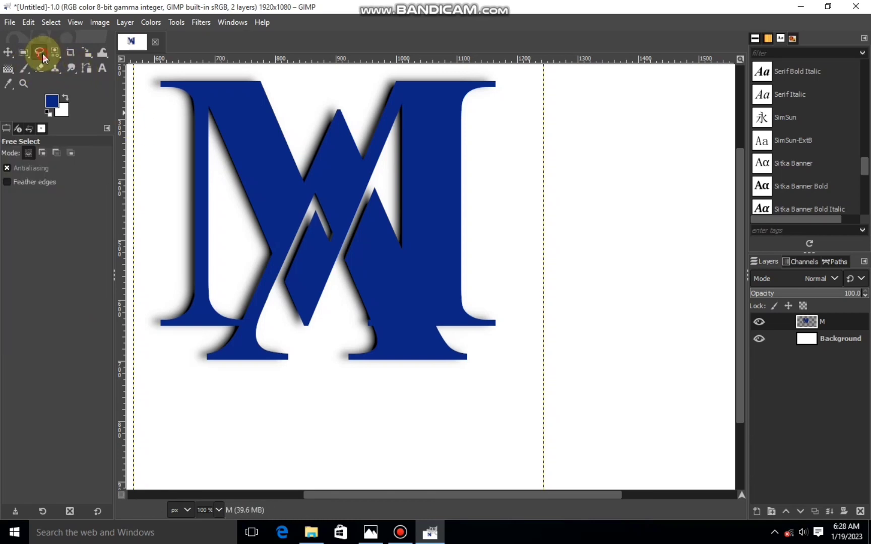
ctrl+scroll(394, 265, up, 2)
click(403, 228)
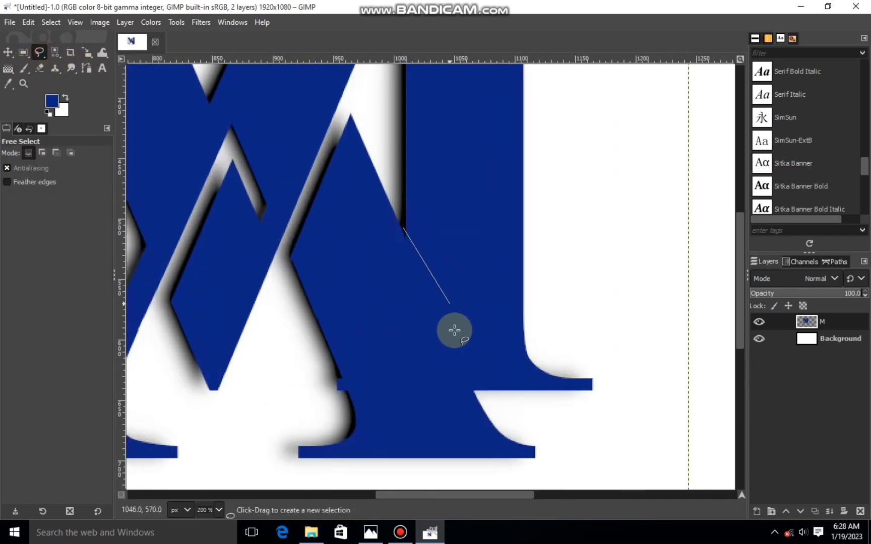
click(485, 390)
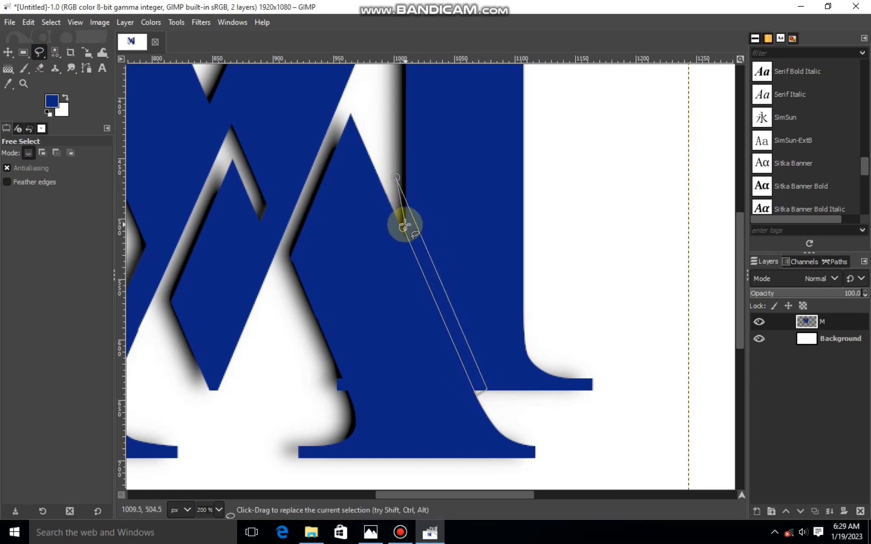
click(389, 199)
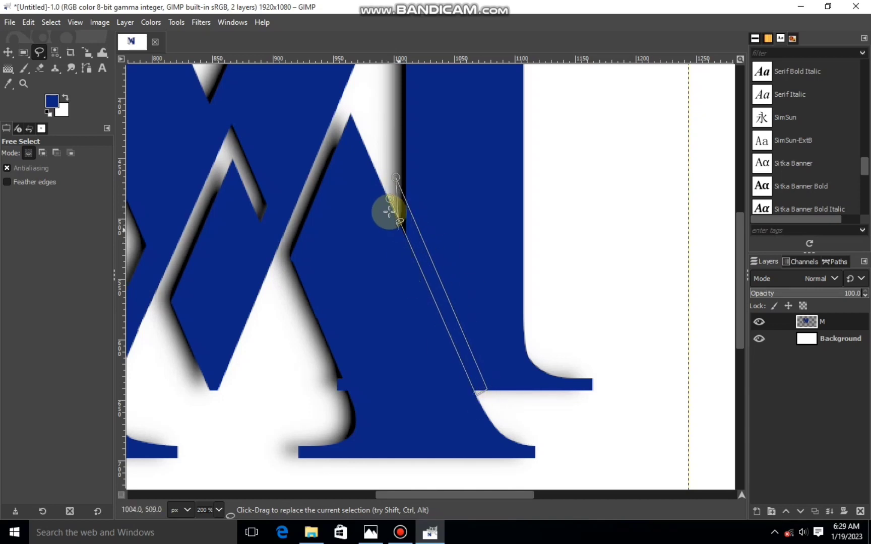
key(Return)
click(476, 397)
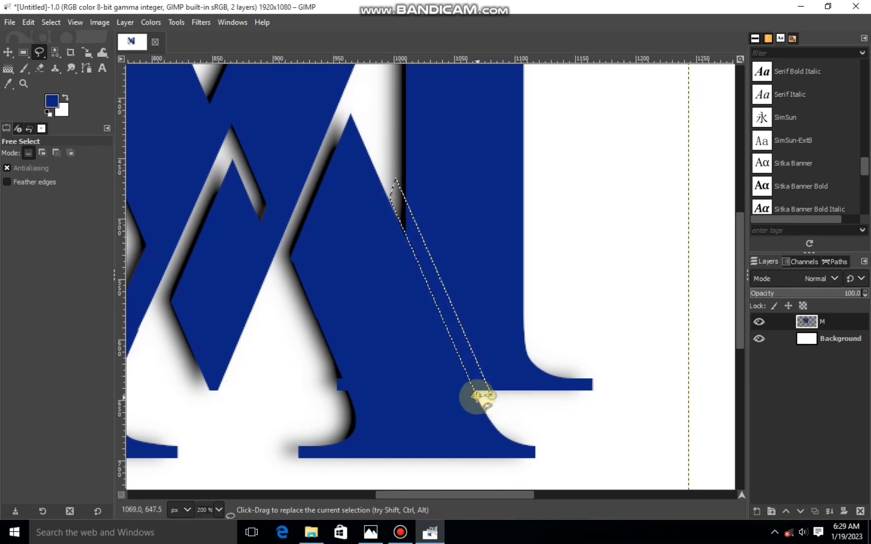
click(476, 398)
right_click(476, 399)
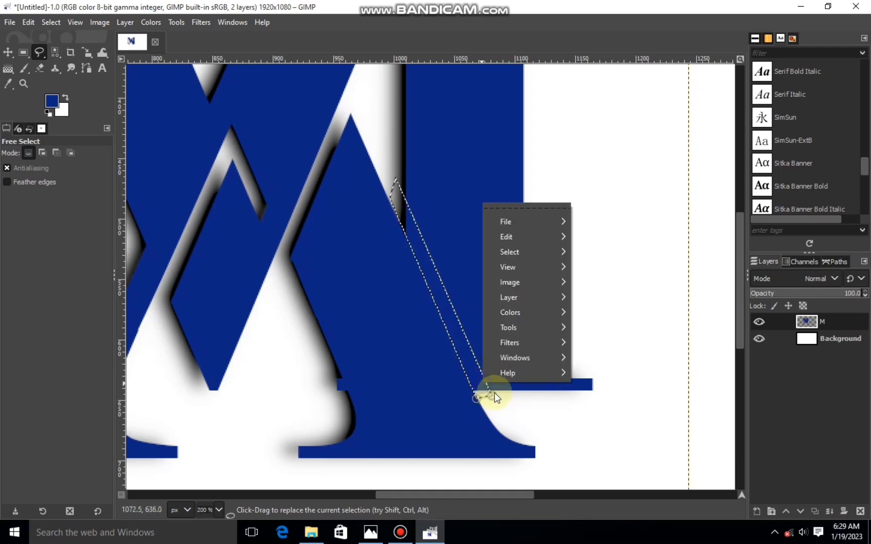
click(611, 201)
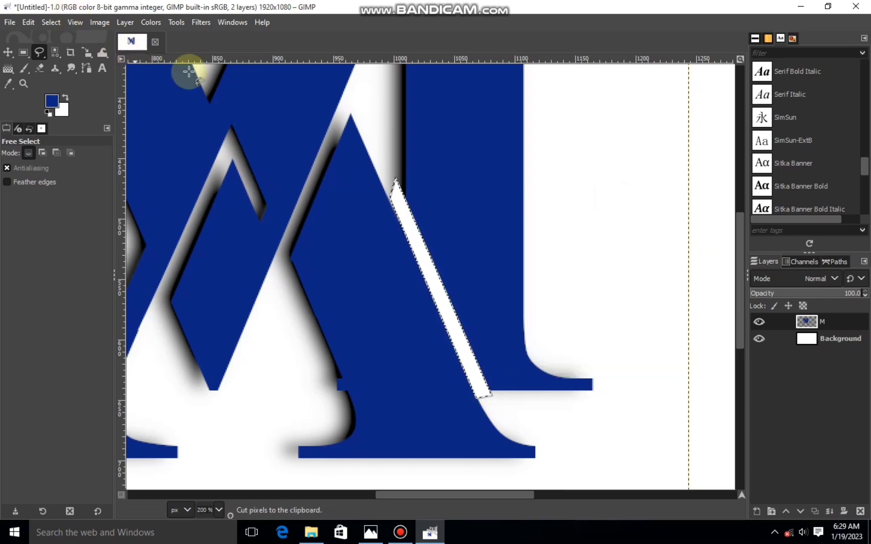
Cut an upper extension of the gap, clear the selection, and fit the image to the window.
click(395, 177)
click(385, 152)
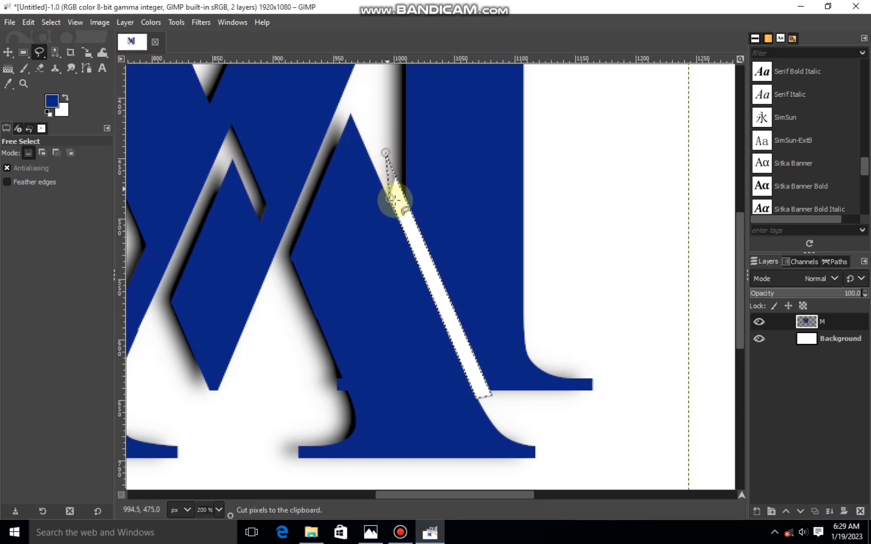
click(372, 162)
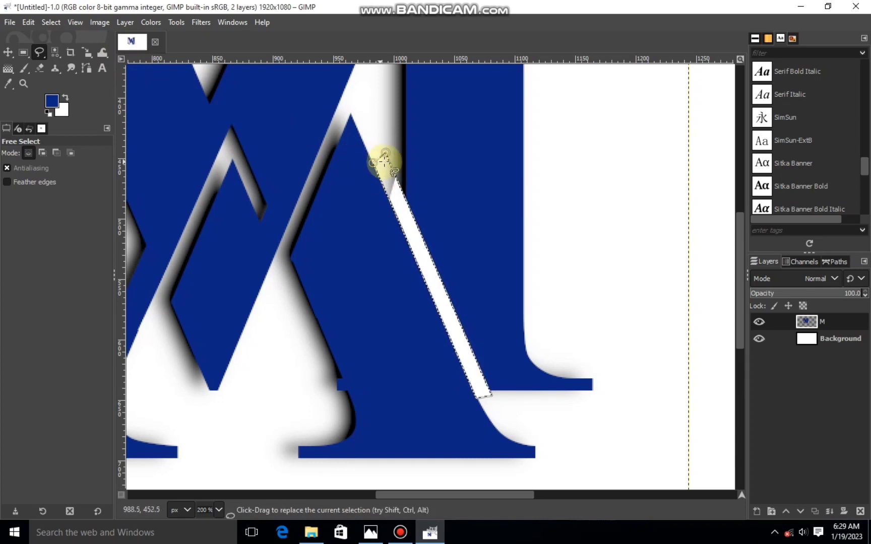
right_click(389, 172)
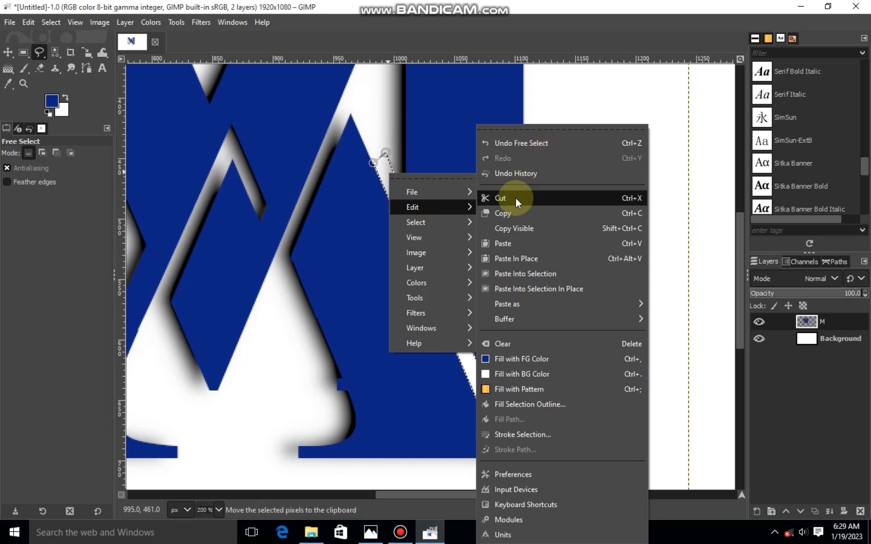
click(514, 199)
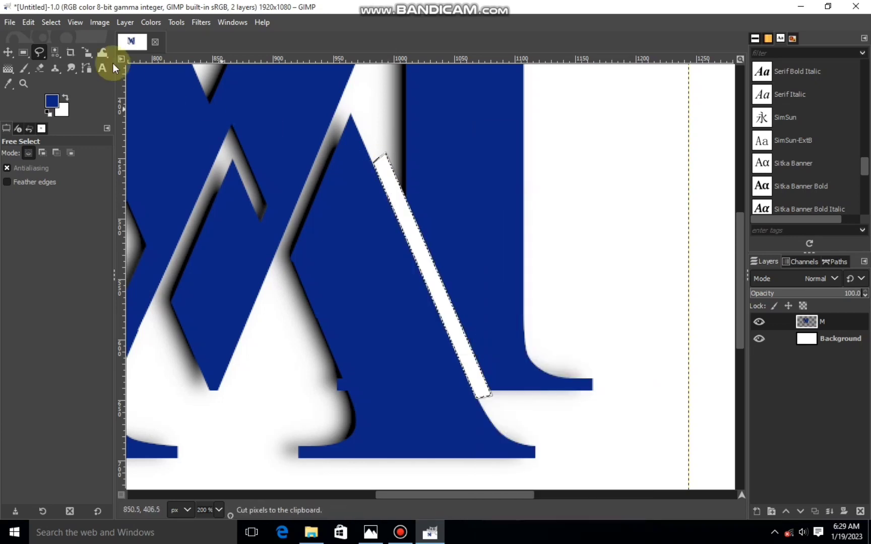
click(51, 23)
click(76, 53)
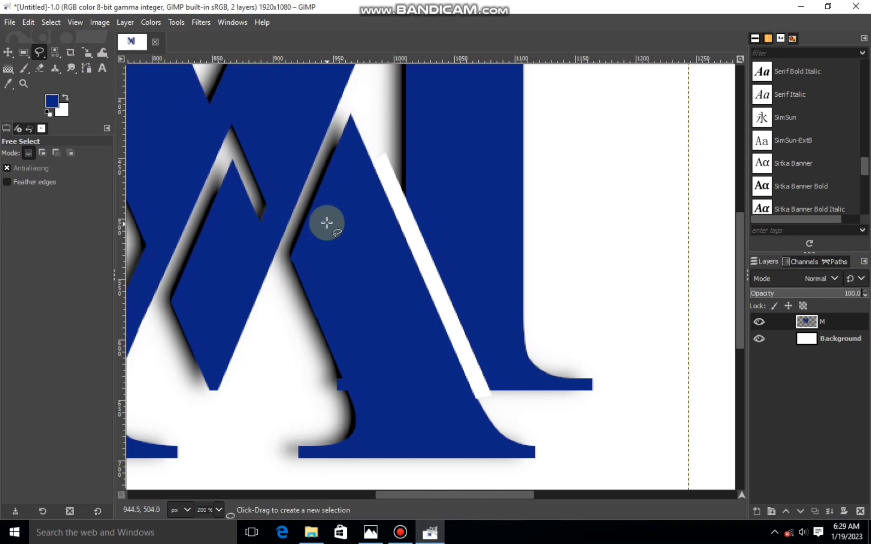
key(shift+2)
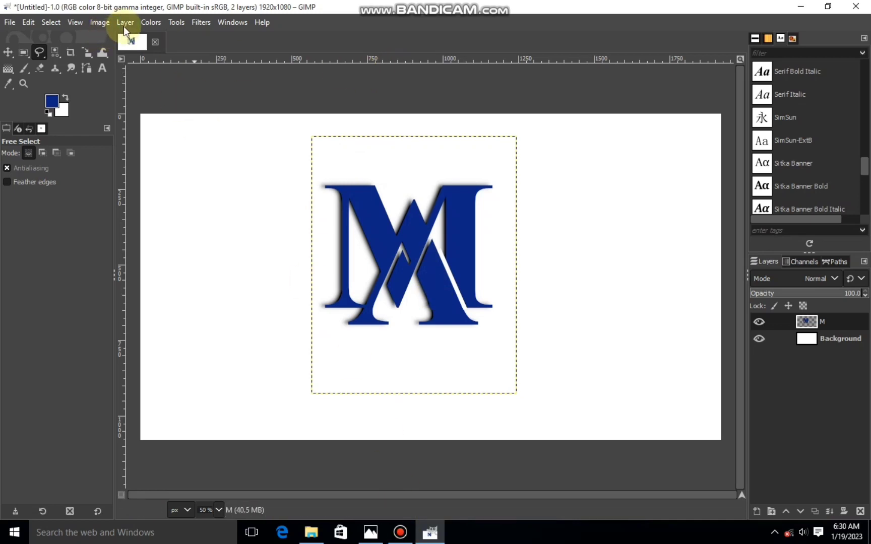
Open Drop Shadow for the monogram and make the shadow darker with 4.52 blur.
click(197, 21)
mouse_move(234, 156)
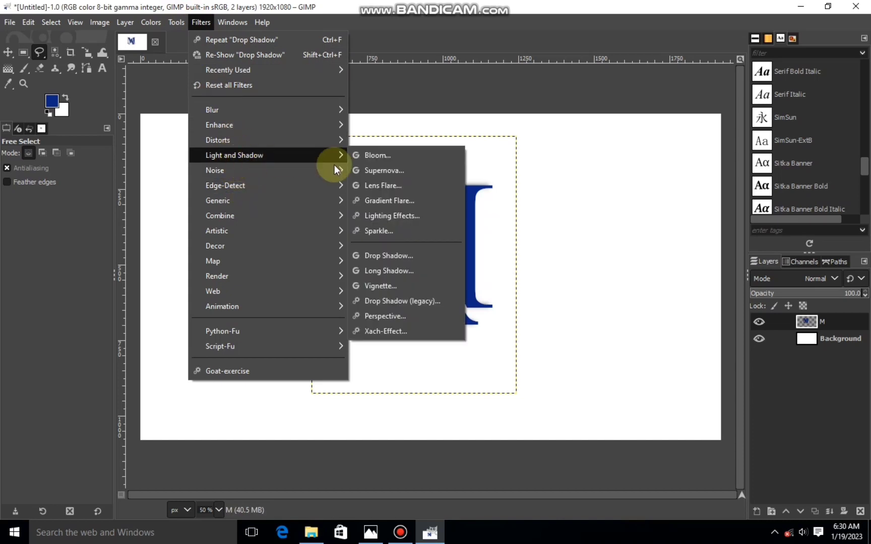
click(398, 251)
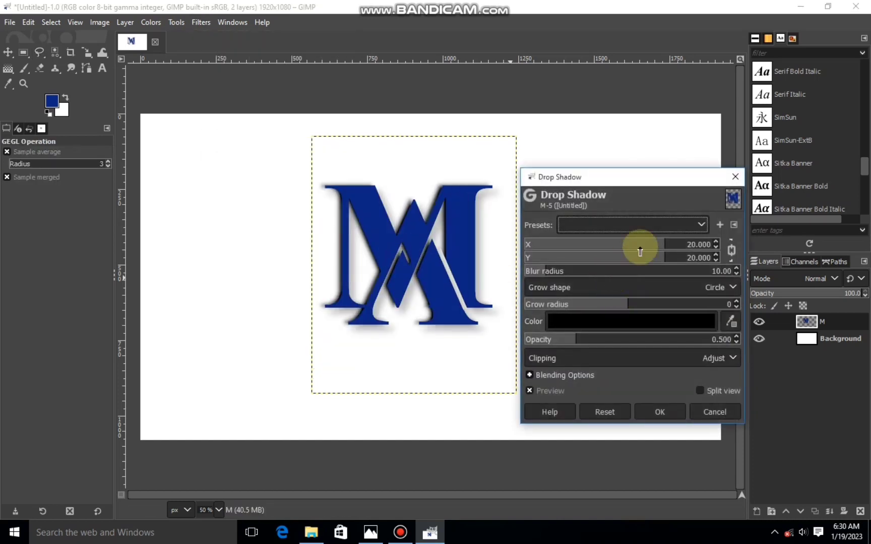
drag(638, 247, 598, 247)
mouse_move(576, 341)
mouse_down()
mouse_move(642, 340)
mouse_move(611, 340)
mouse_up()
click(535, 271)
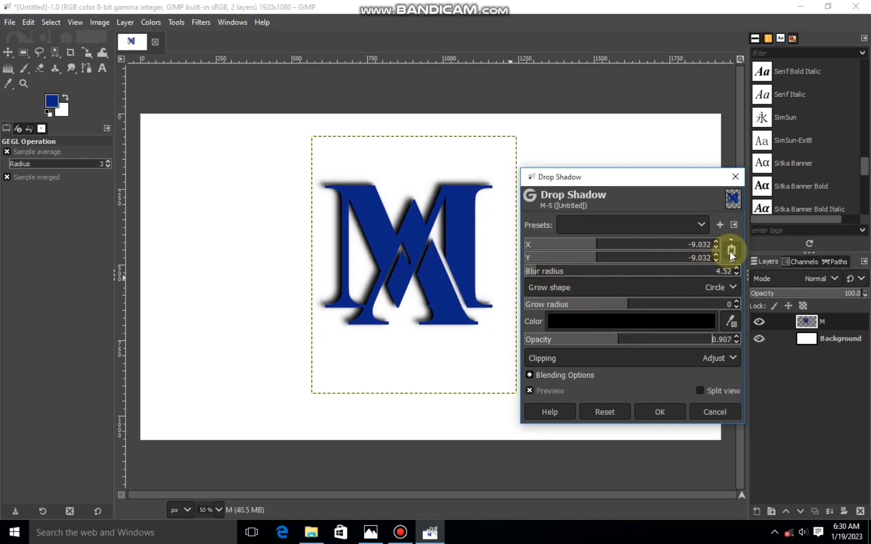
Set separate shadow offsets of X -8.516 and Y 14.710, then apply it.
mouse_move(618, 244)
mouse_down()
mouse_move(595, 245)
mouse_move(644, 265)
mouse_up()
click(611, 259)
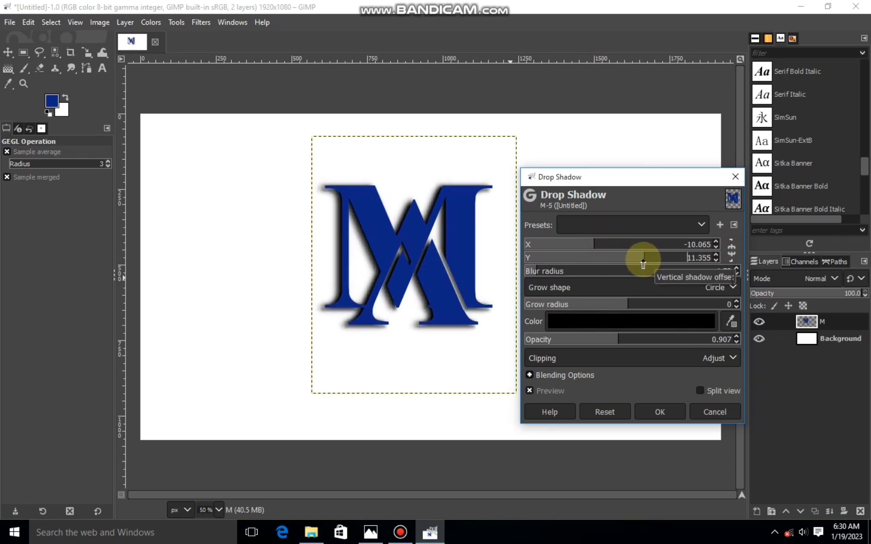
click(605, 244)
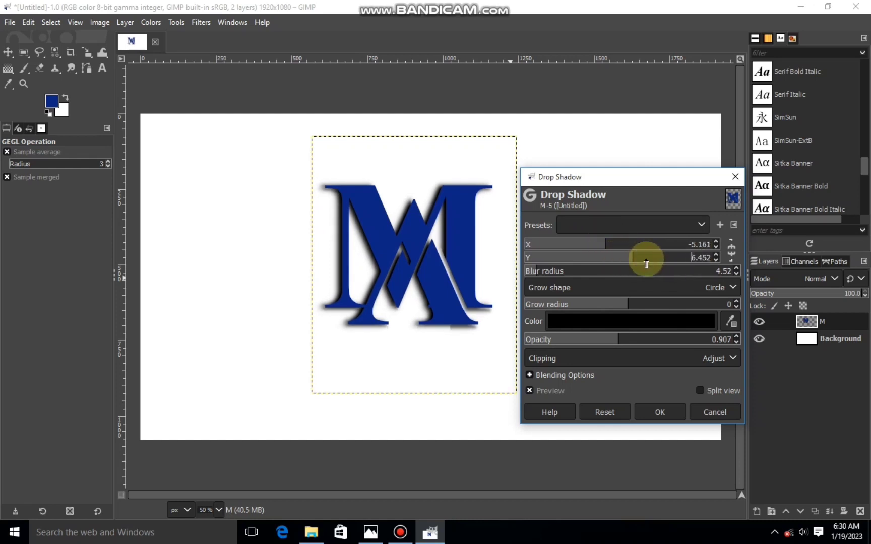
drag(649, 260, 653, 264)
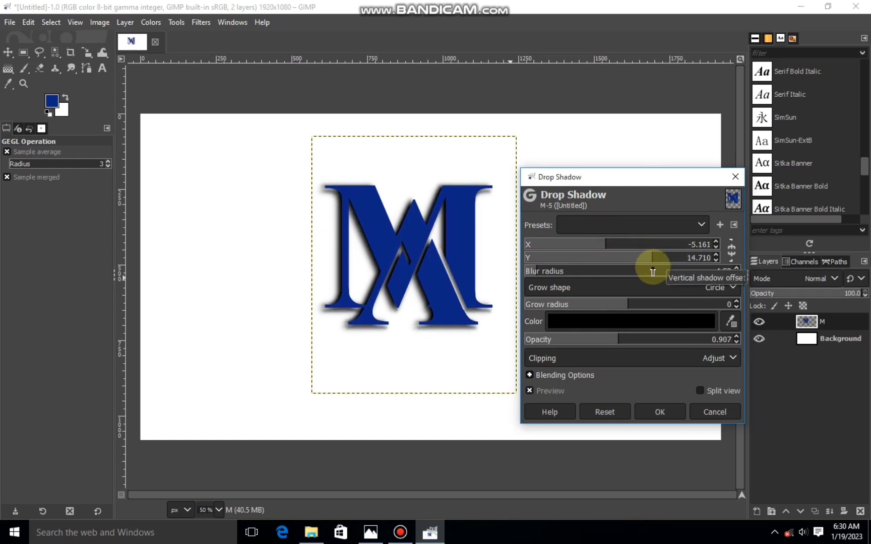
click(609, 245)
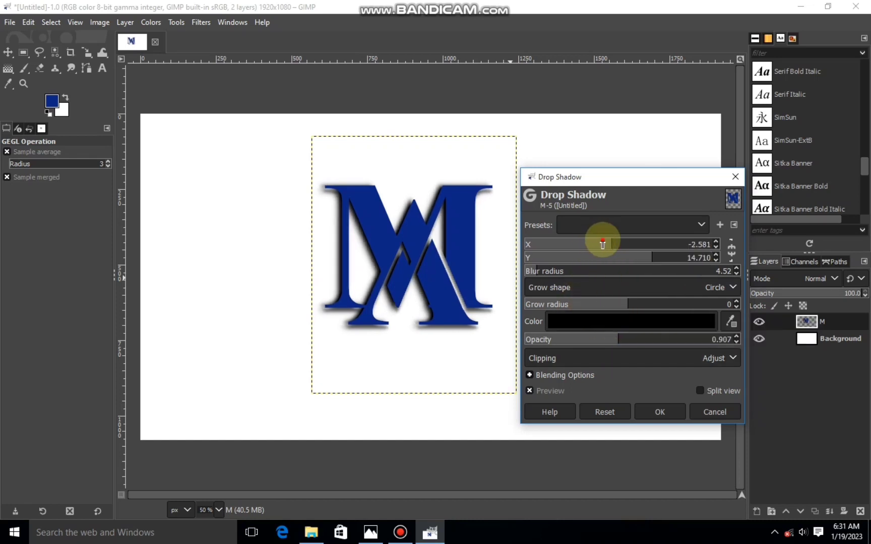
click(603, 244)
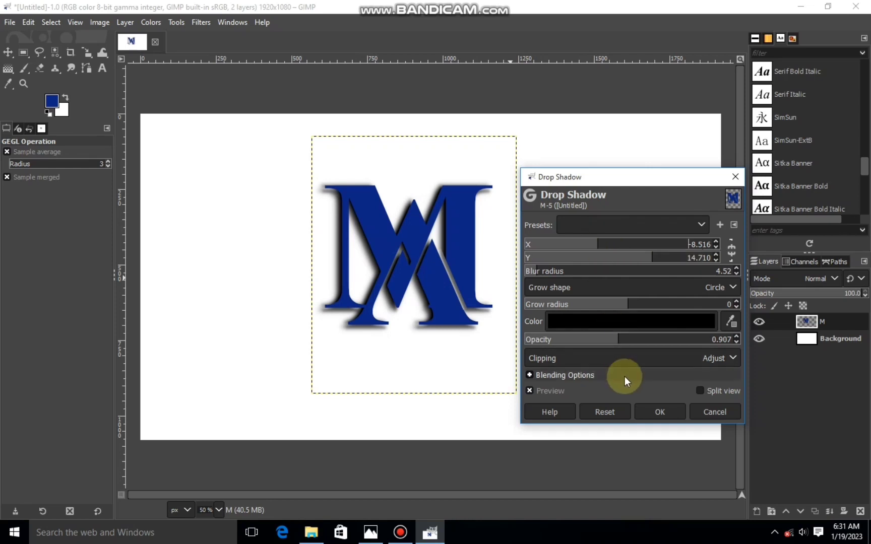
click(655, 411)
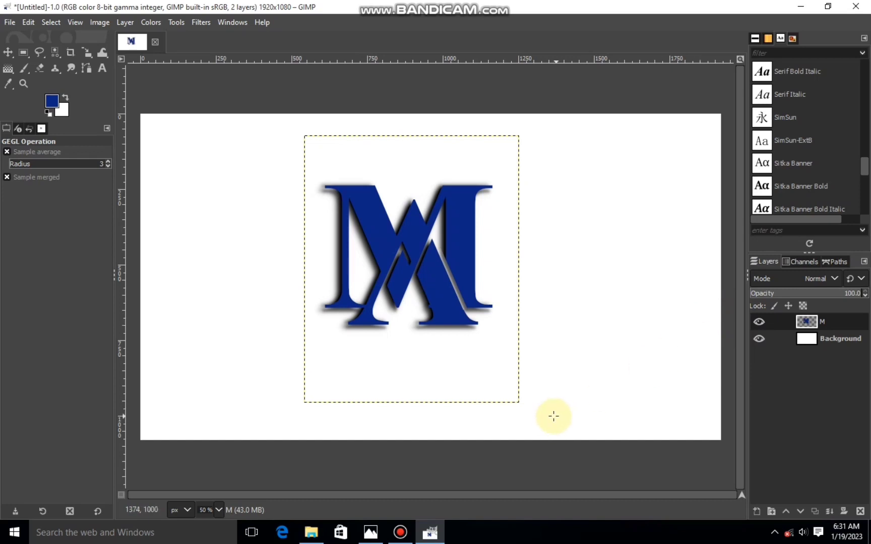
Add 'CORPORATE' text below the monogram at 72 px with 45 letter spacing.
click(401, 533)
key(t)
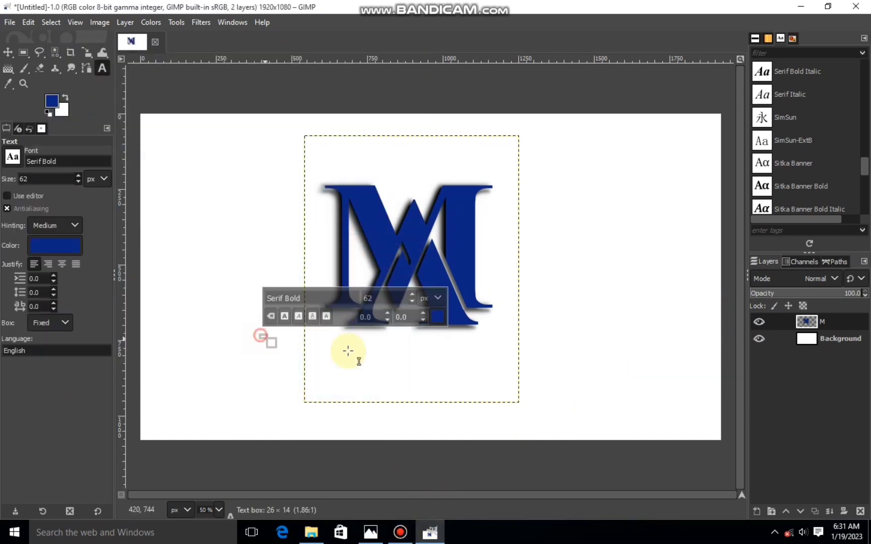
drag(255, 330, 576, 396)
text(ORPORATE)
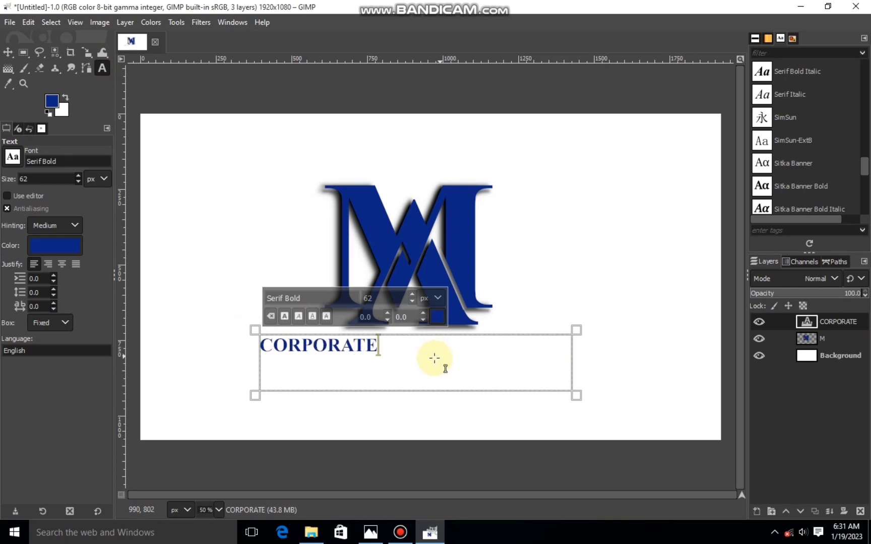
drag(424, 359, 243, 365)
scroll(411, 294, up, 10)
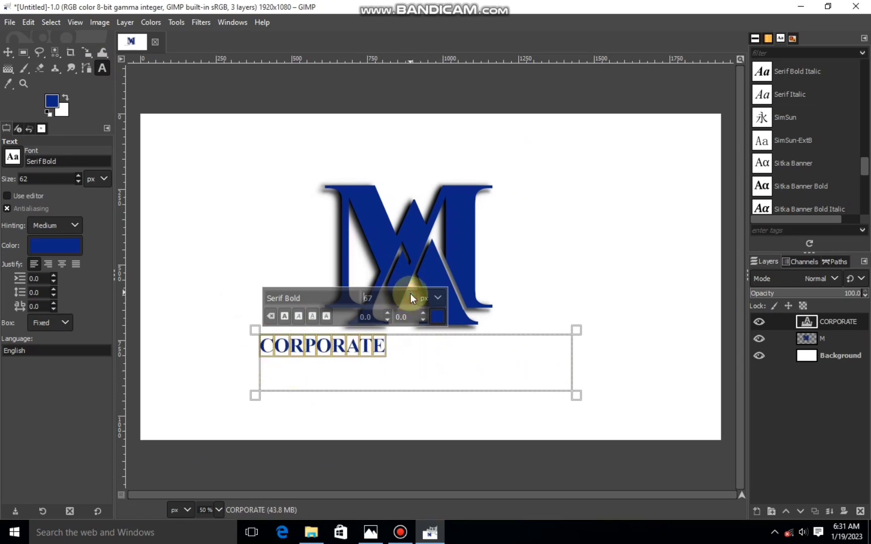
click(422, 314)
scroll(422, 314, up, 20)
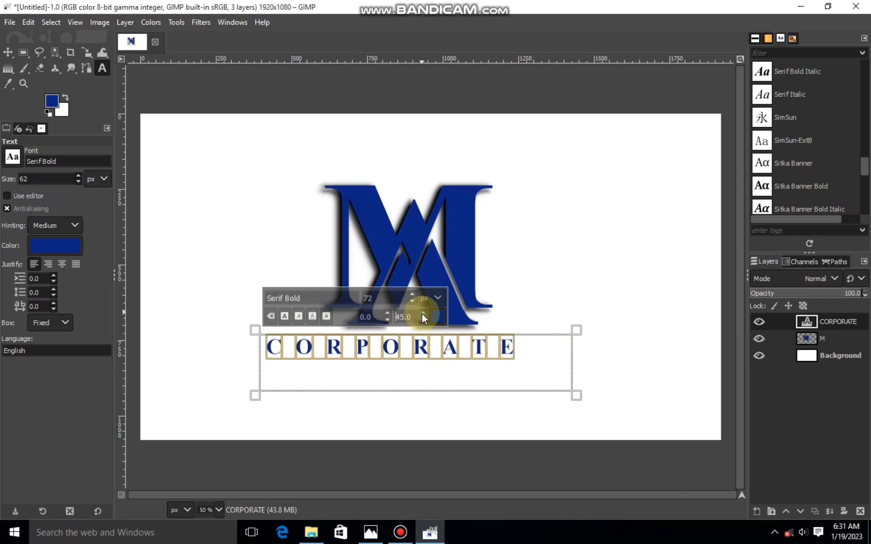
mouse_move(255, 362)
mouse_down()
mouse_move(287, 365)
mouse_move(274, 356)
mouse_up()
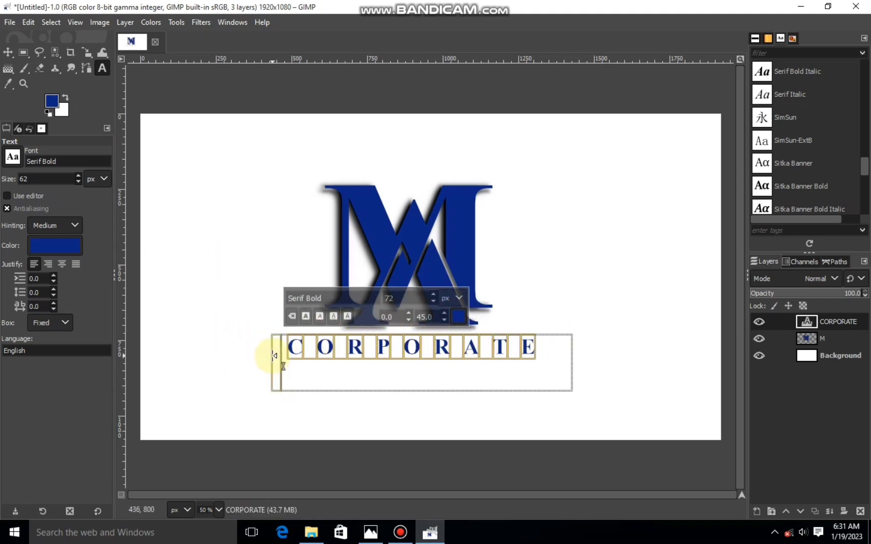
Nudge the CORPORATE layer slightly down with the Scale tool and commit.
click(83, 54)
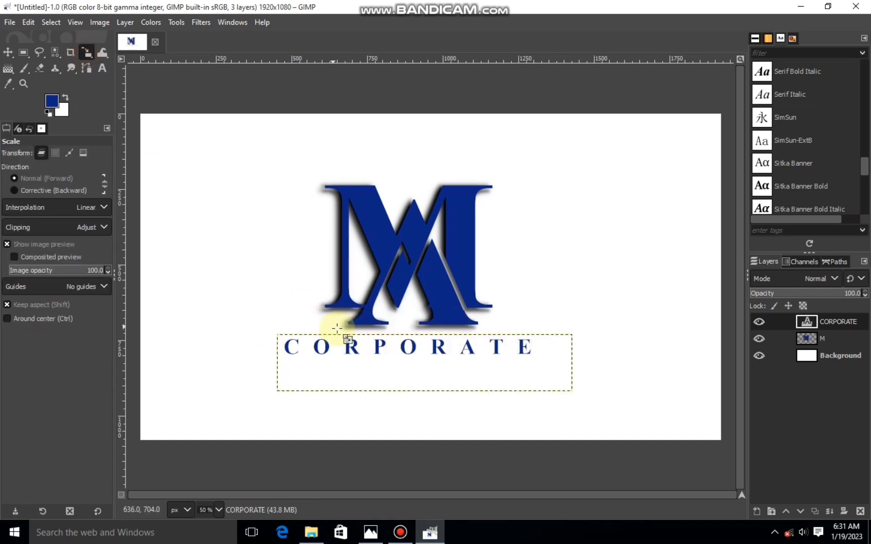
click(421, 366)
drag(421, 366, 422, 370)
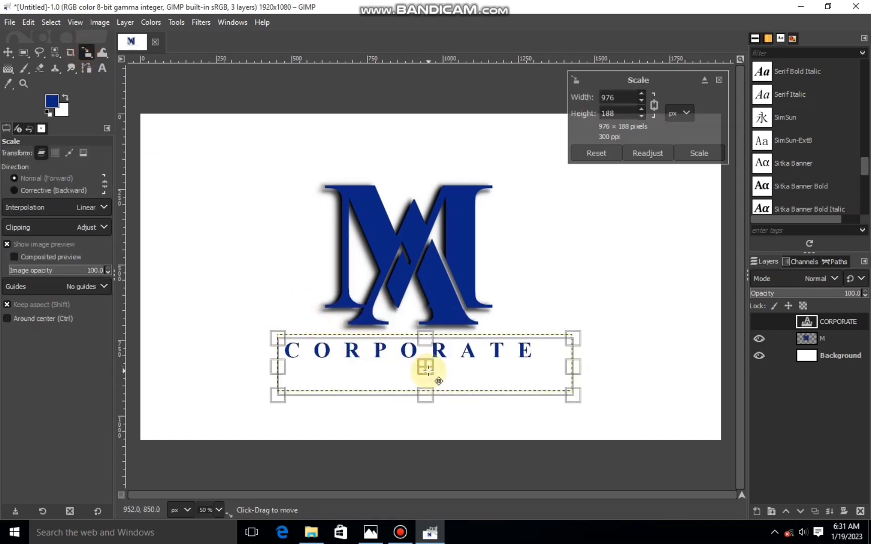
click(689, 152)
Apply a darker drop shadow to CORPORATE with X -8, Y -1.29 and blur 6.23.
click(201, 22)
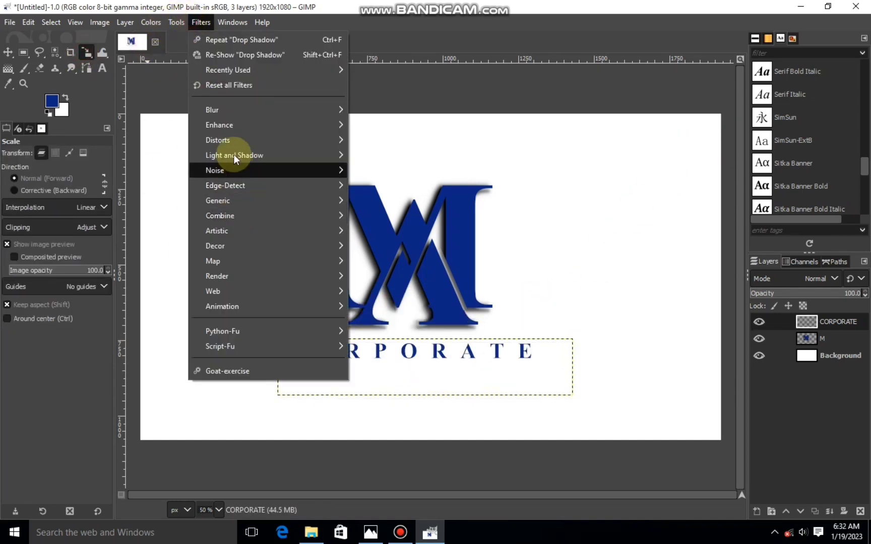
mouse_move(234, 155)
click(388, 305)
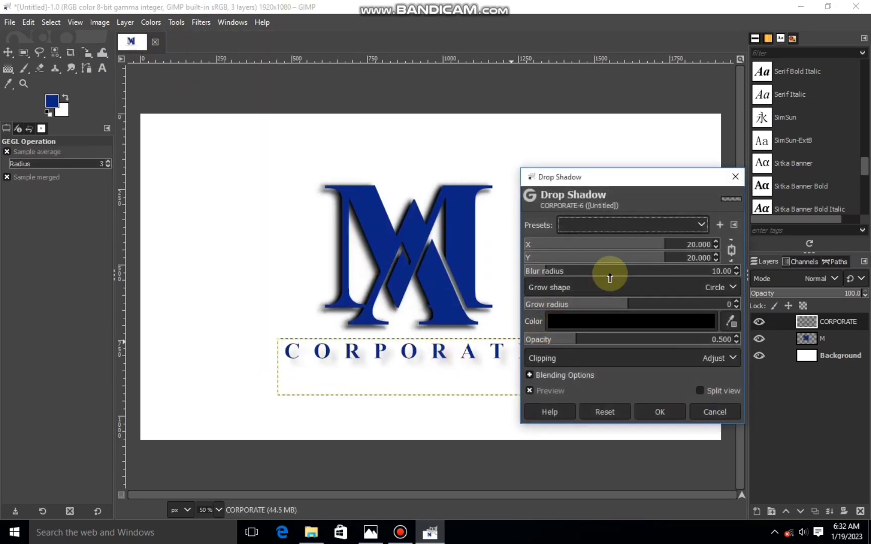
drag(561, 339, 620, 339)
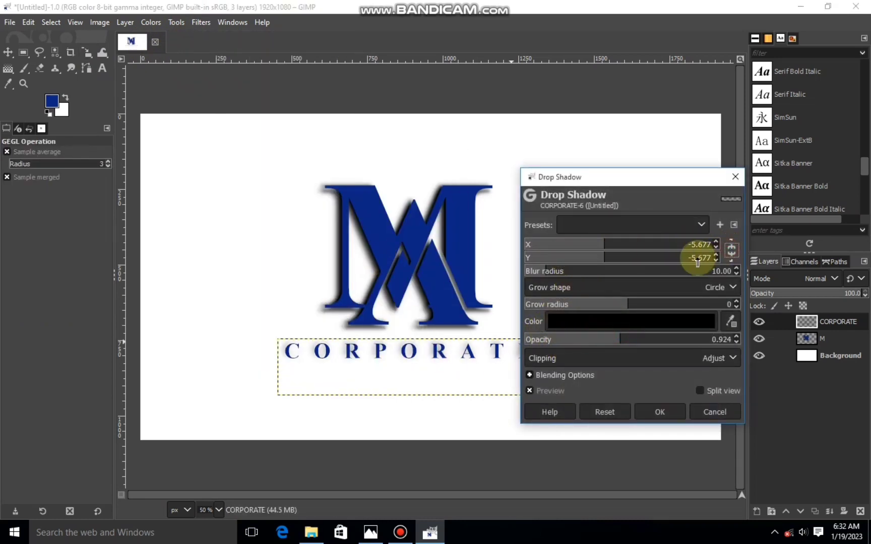
mouse_move(622, 244)
mouse_down()
mouse_move(589, 244)
mouse_move(613, 258)
mouse_up()
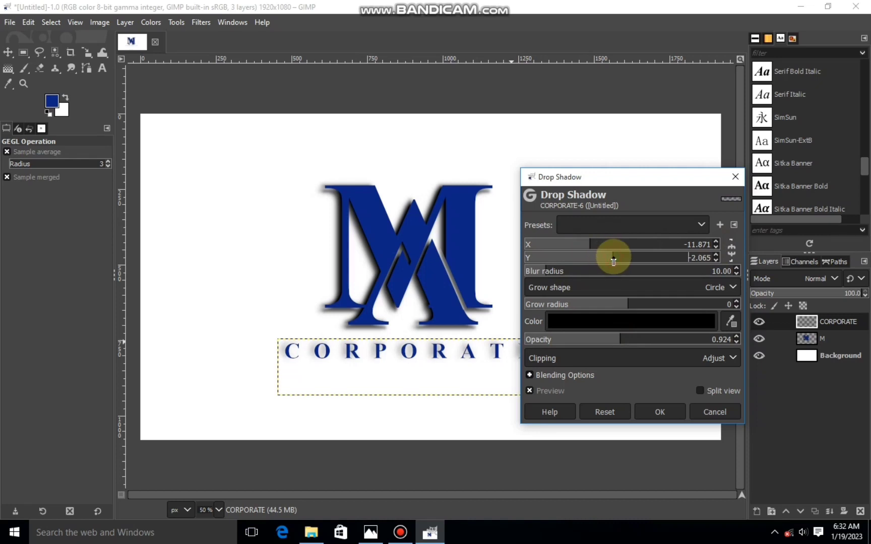
drag(622, 339, 665, 339)
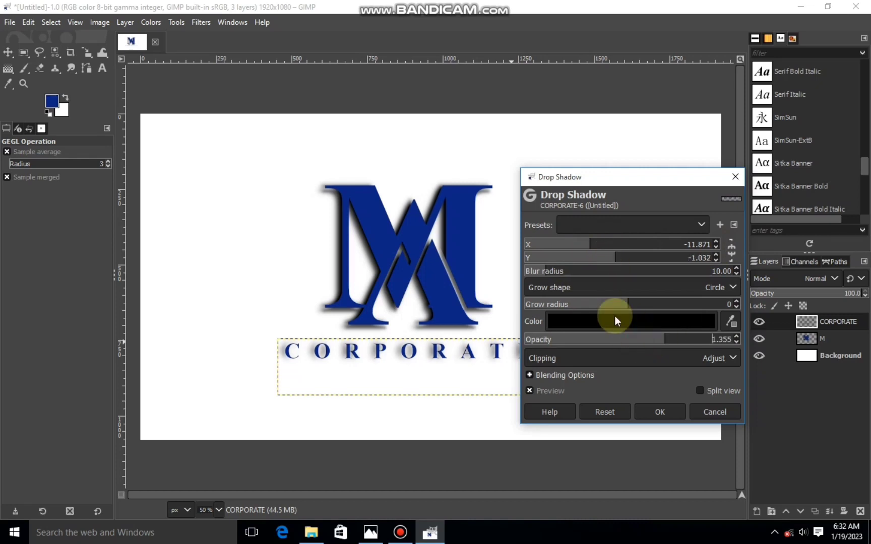
drag(541, 272, 617, 345)
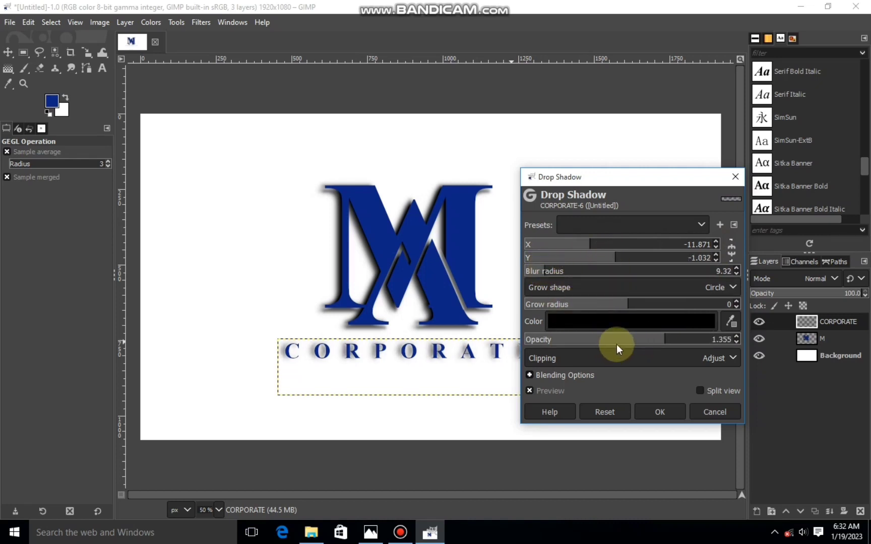
click(613, 254)
mouse_move(592, 245)
mouse_down()
mouse_move(579, 244)
mouse_move(598, 245)
mouse_up()
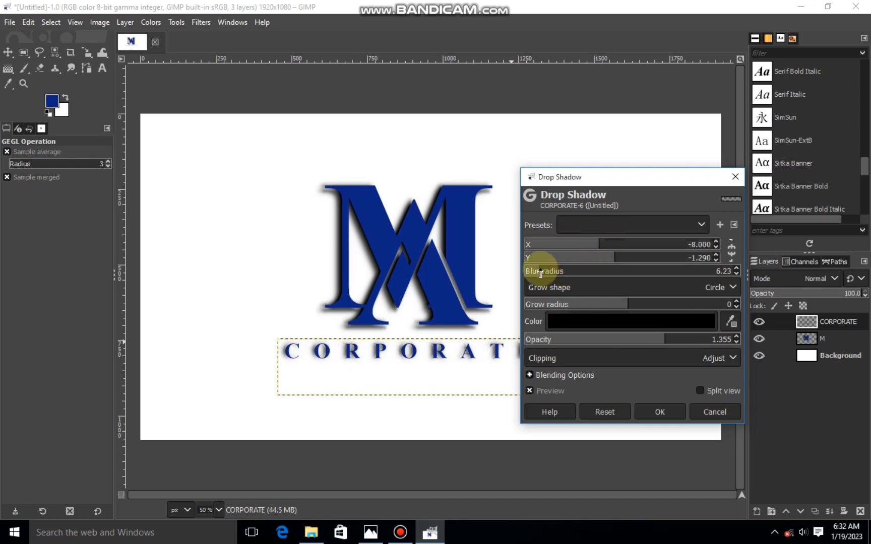
click(647, 409)
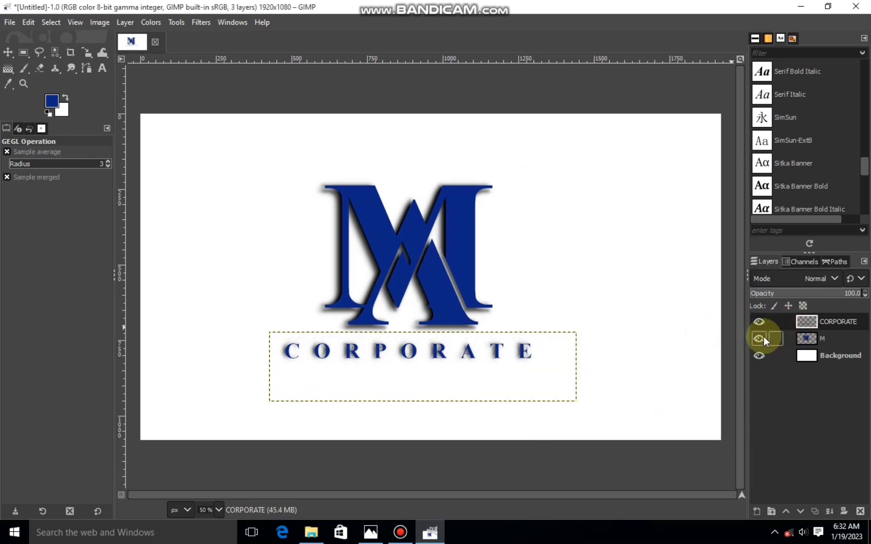
Drag the dark texture file from Downloads into GIMP as a layer above Background.
click(819, 355)
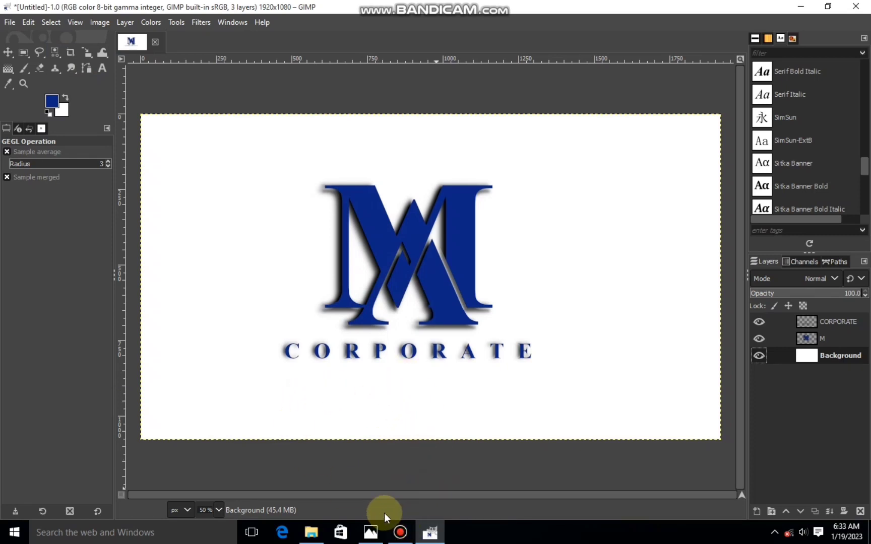
click(311, 533)
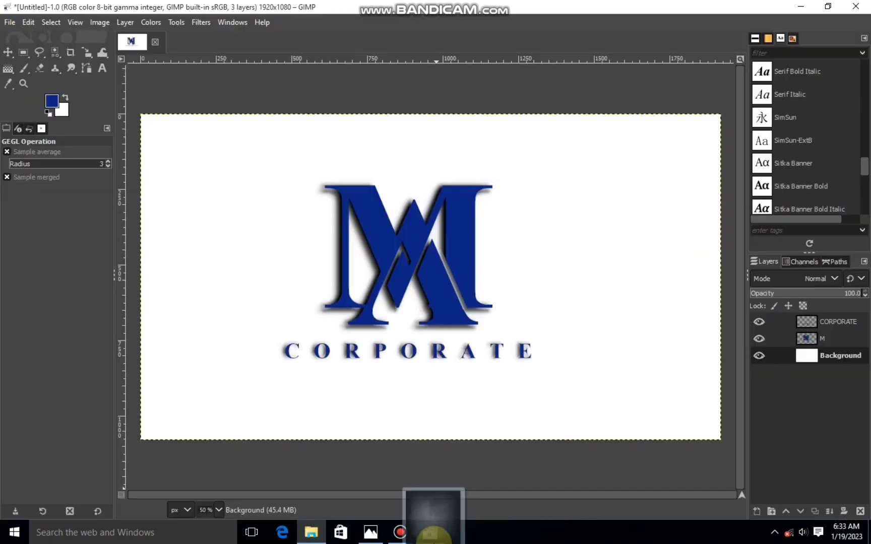
mouse_move(741, 97)
mouse_down()
mouse_move(414, 361)
mouse_move(580, 348)
mouse_up()
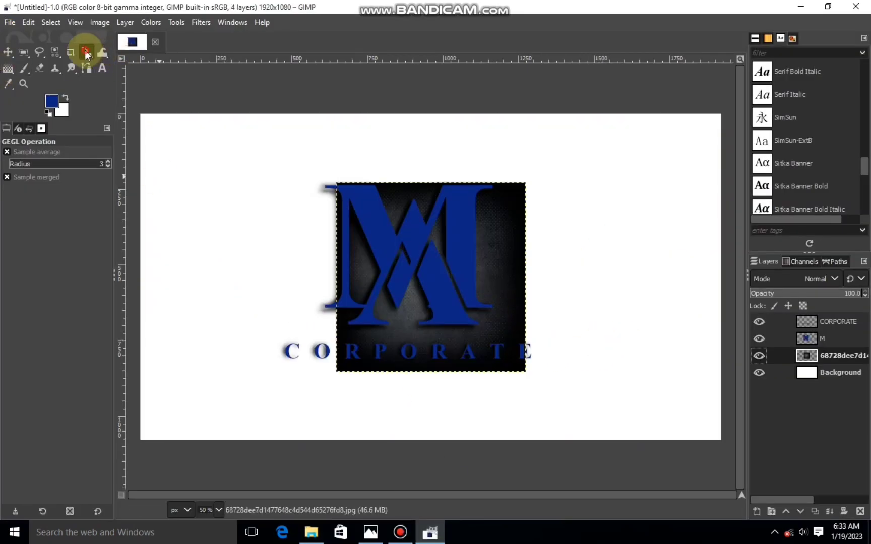
click(87, 52)
Scale the texture layer to about 2146×2146 px, positioned to cover the whole canvas.
mouse_move(347, 214)
mouse_down()
mouse_move(183, 353)
mouse_move(705, 181)
mouse_up()
click(689, 155)
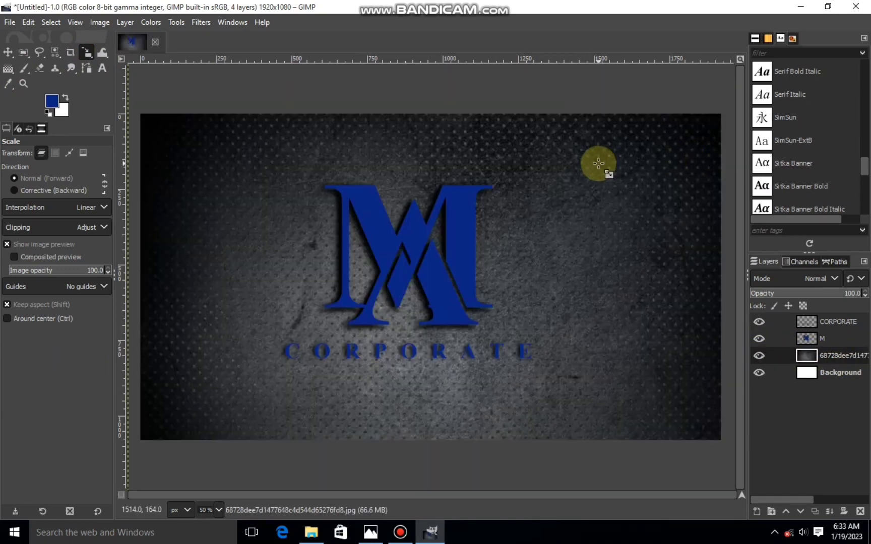
click(511, 282)
drag(468, 379, 442, 343)
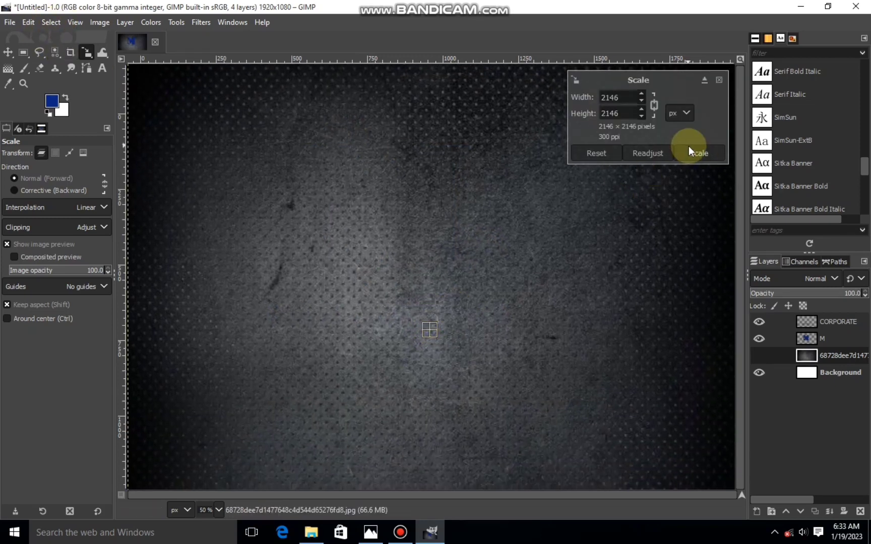
click(689, 149)
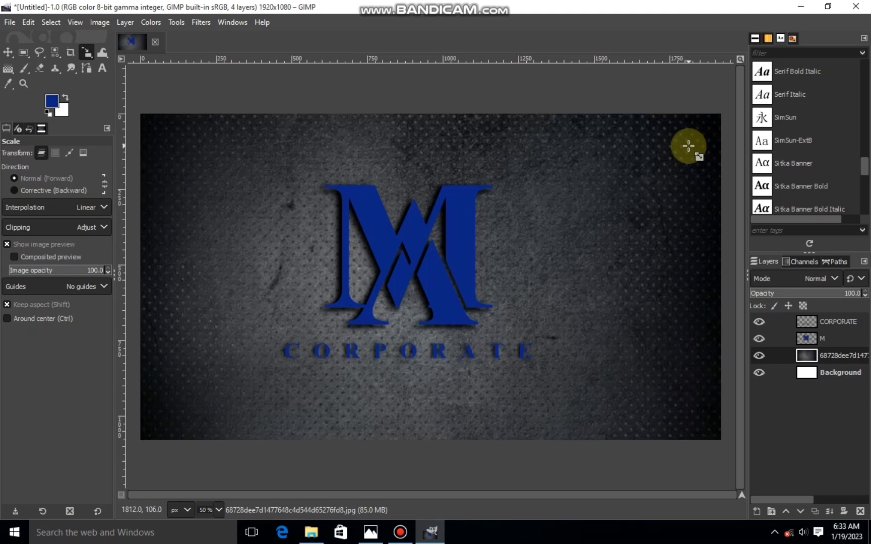